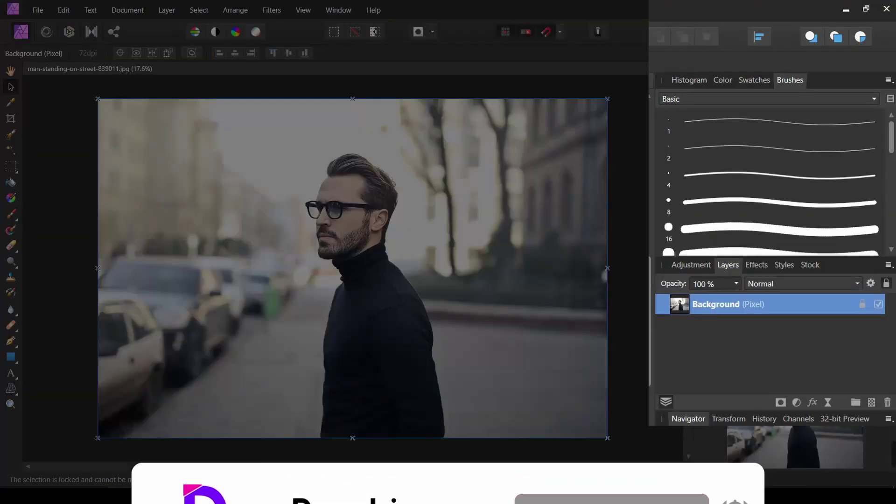
Duplicate the Background layer and isolate the Composite Red channel of the image
right_click(713, 309)
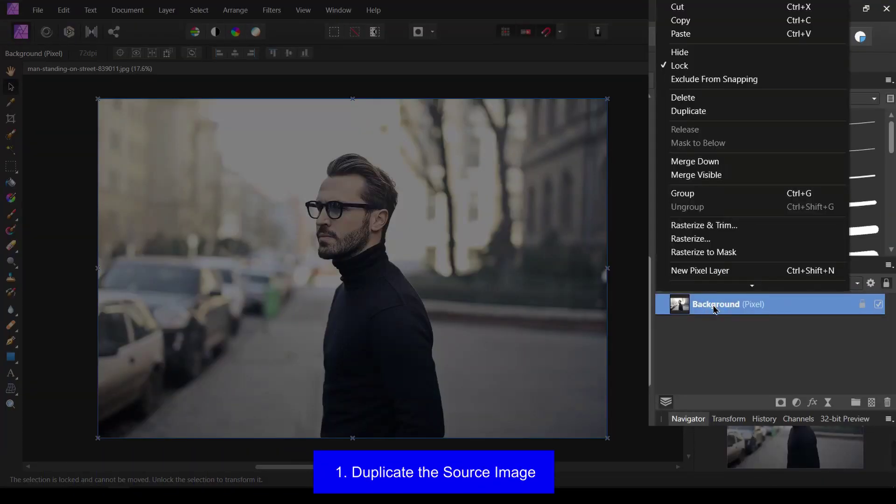
left_click(707, 111)
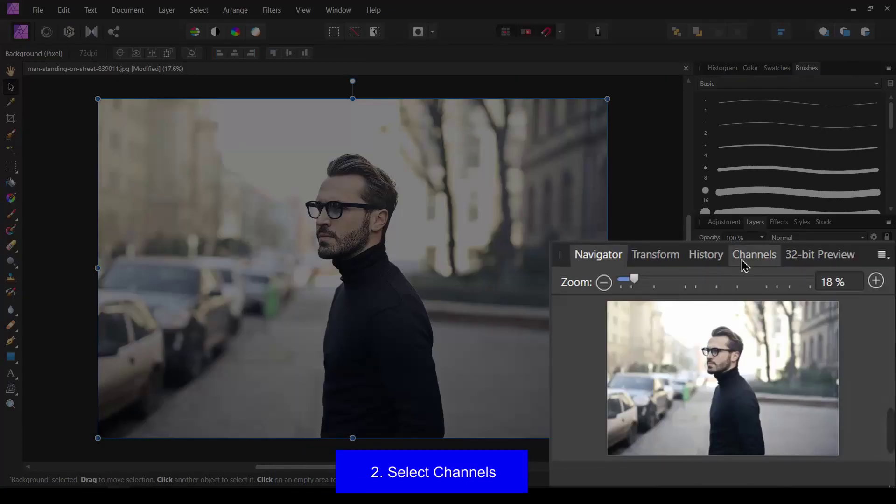
left_click(745, 265)
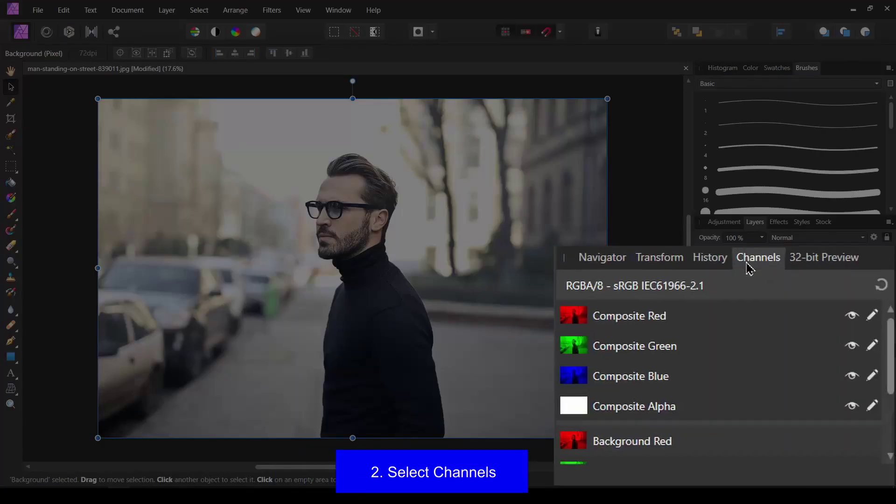
left_click(680, 315)
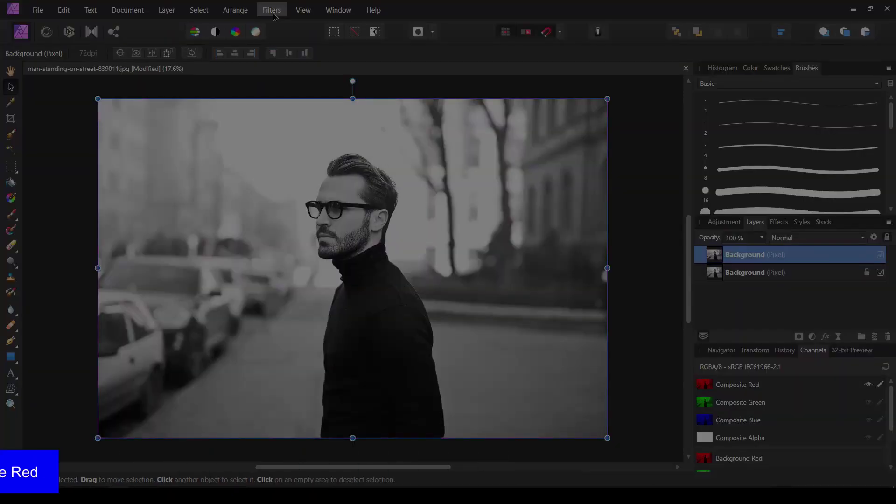
Apply a Shear distortion to the red channel, shifting both ends of the vertical curve slightly to the left
left_click(273, 10)
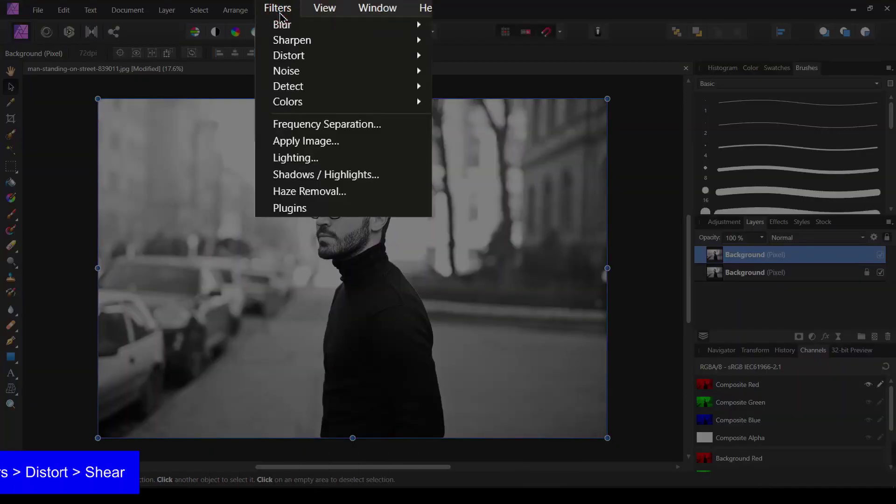
mouse_move(285, 56)
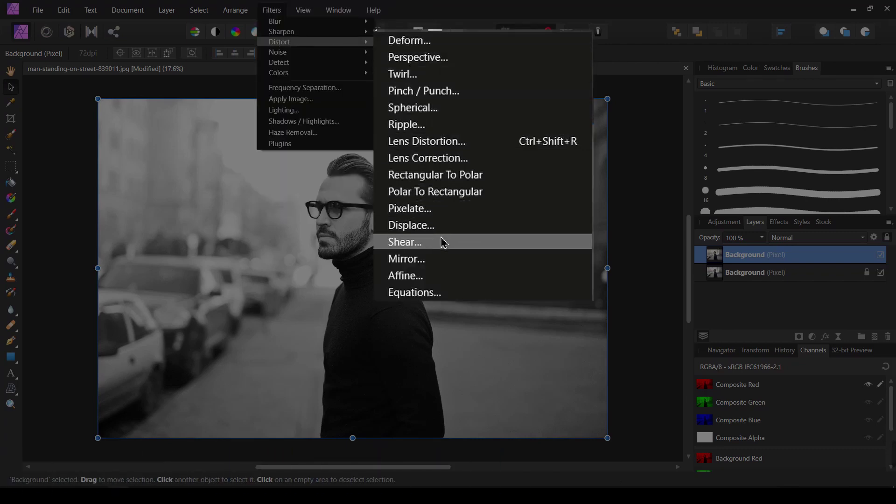
left_click(423, 175)
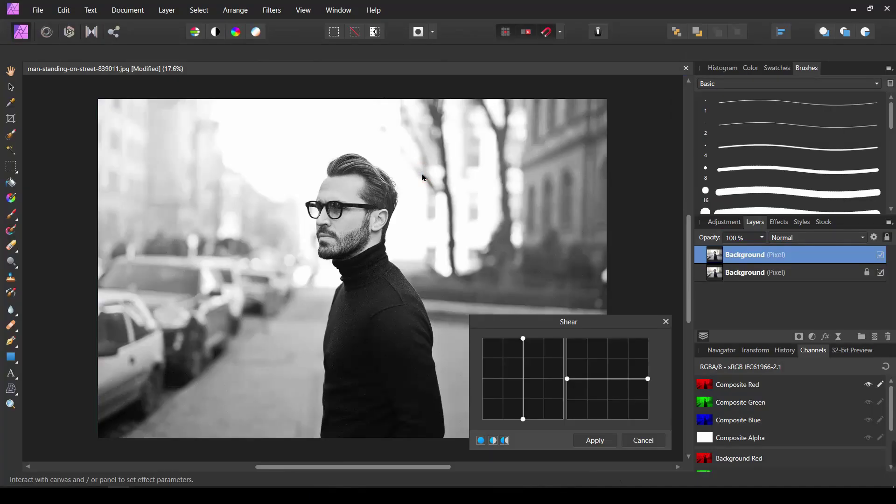
left_click_drag(573, 325, 566, 239)
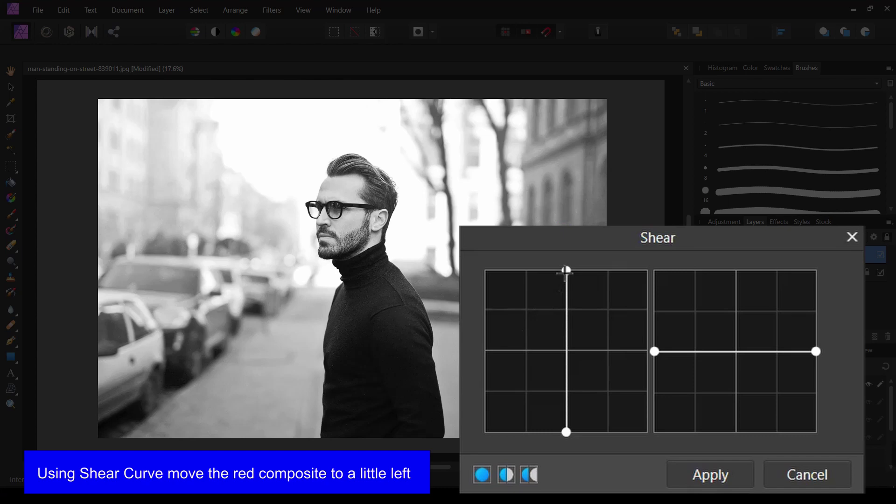
left_click_drag(566, 270, 564, 272)
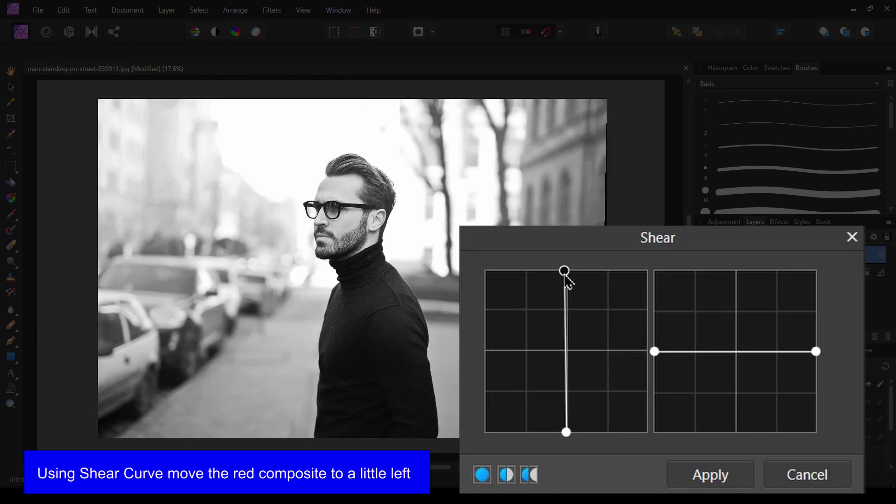
left_click_drag(567, 280, 568, 281)
left_click(566, 275)
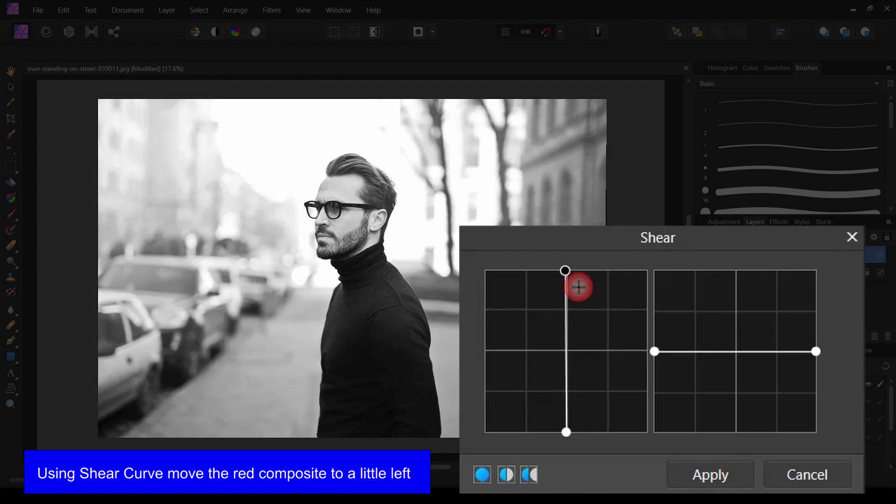
left_click_drag(566, 432, 565, 433)
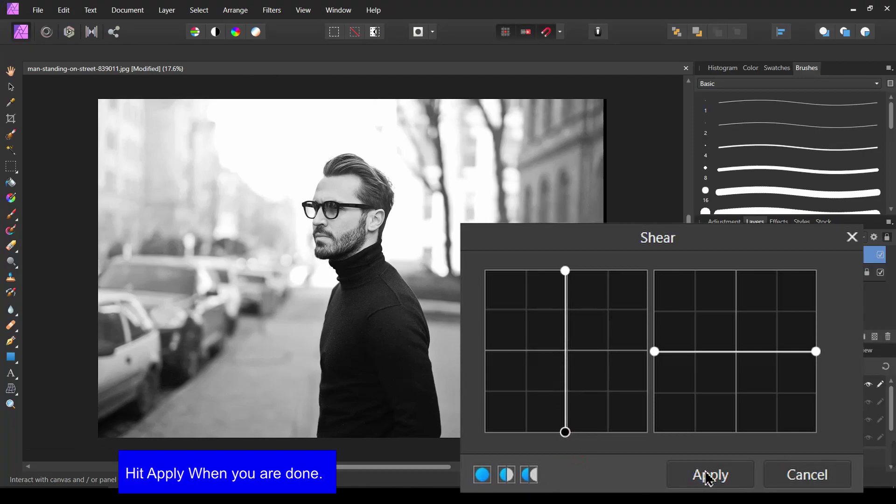
left_click(708, 476)
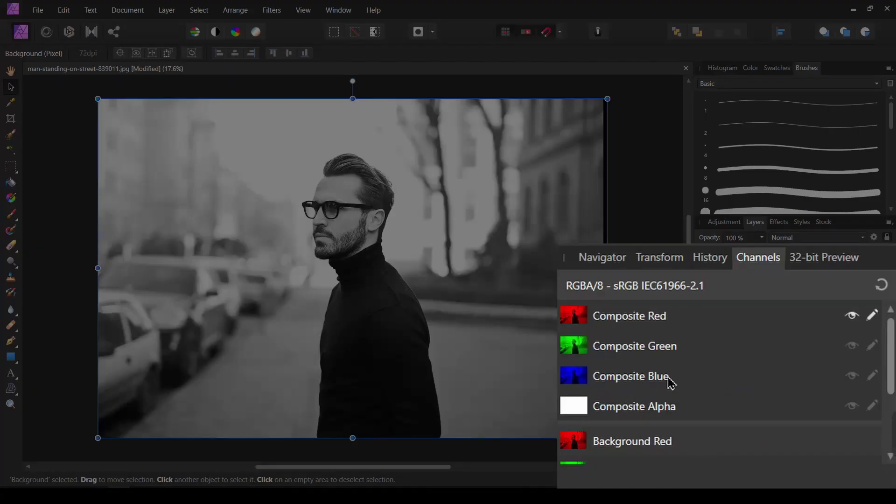
Isolate Composite Blue and shift it slightly to the right with the Shear distortion, finishing by resetting the channels
left_click(669, 377)
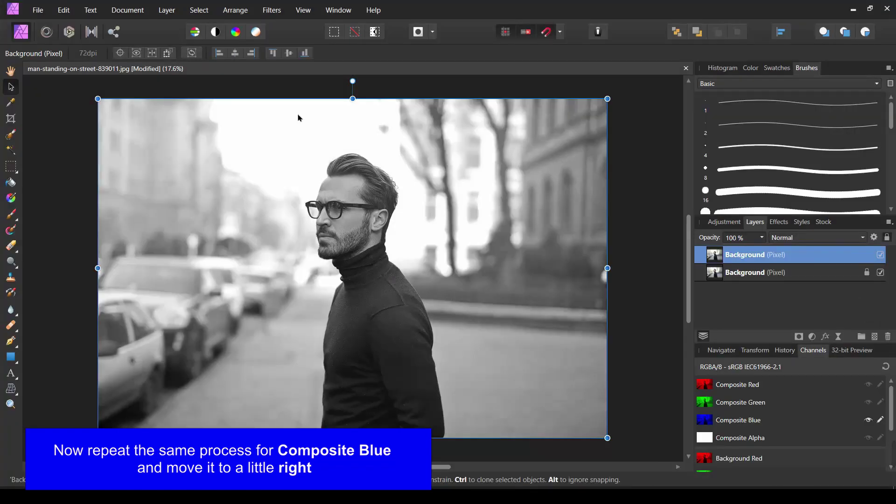
left_click(272, 10)
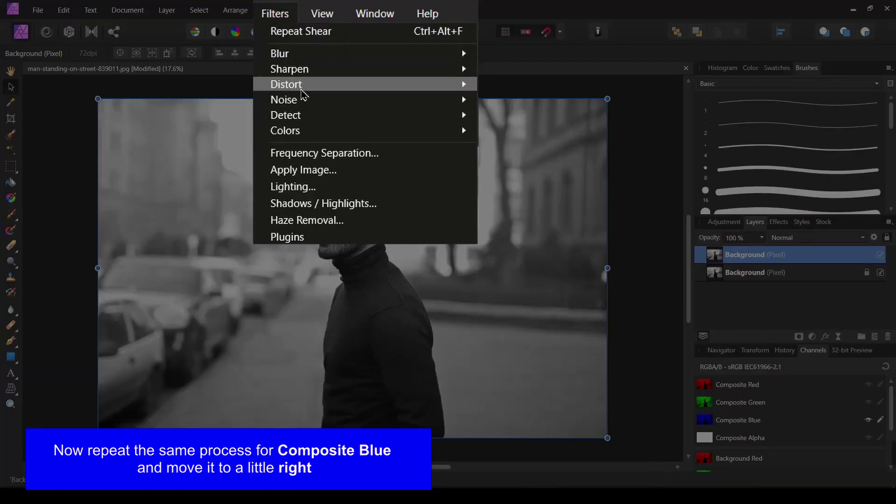
mouse_move(301, 86)
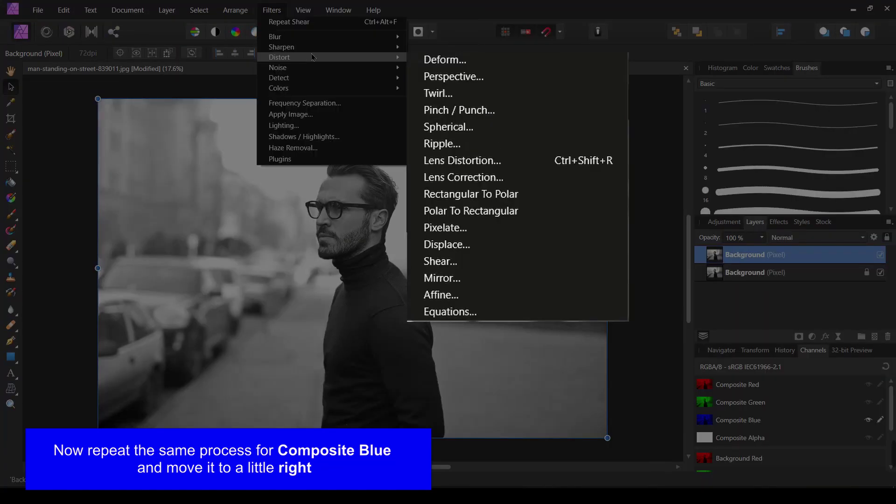
left_click(464, 262)
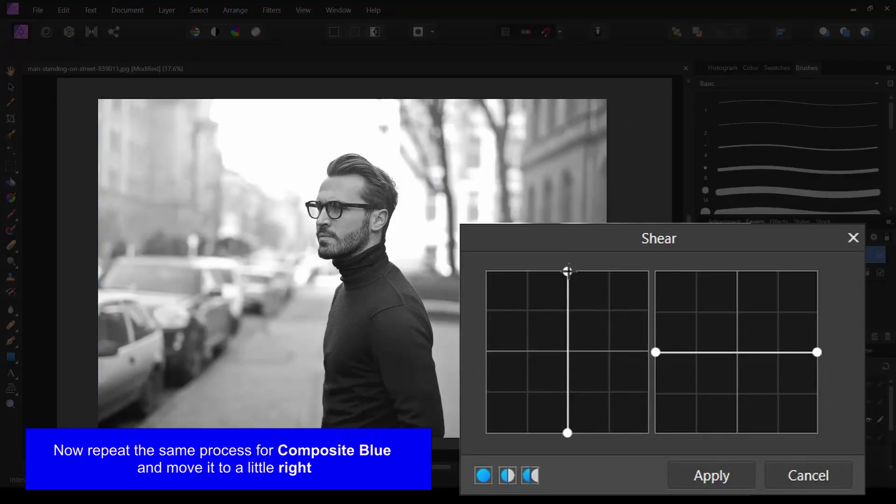
left_click_drag(567, 271, 569, 272)
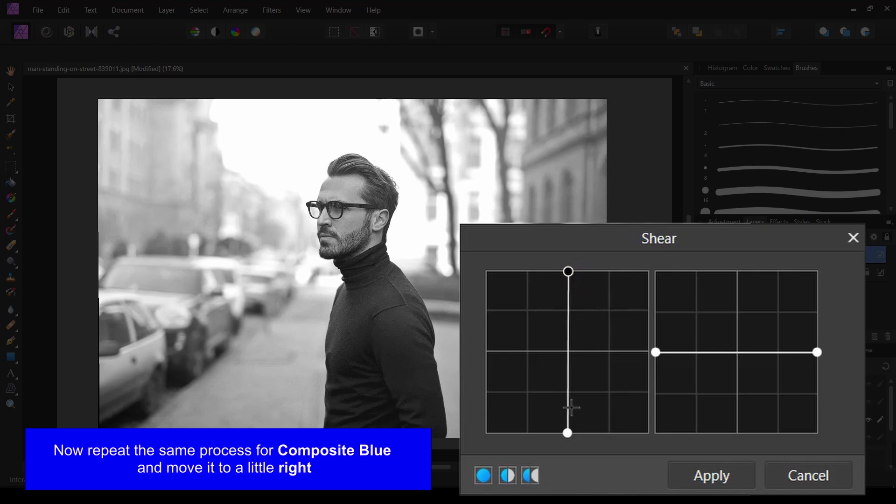
left_click_drag(567, 432, 568, 433)
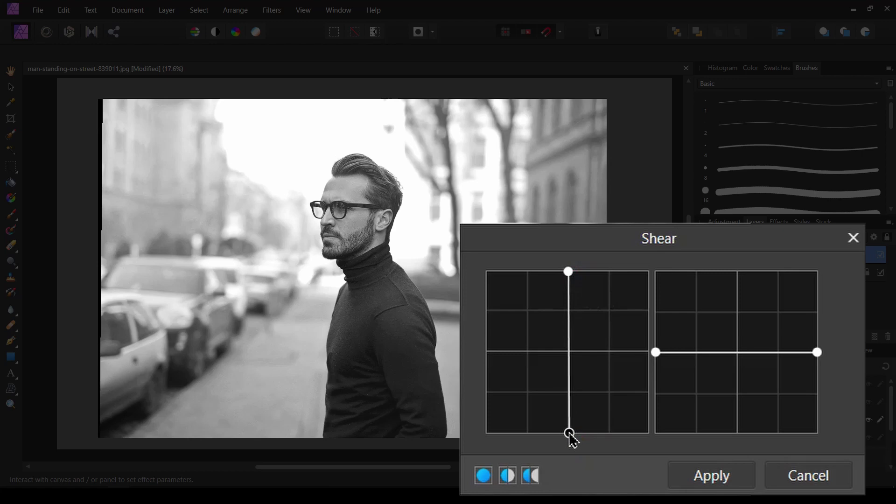
left_click_drag(567, 271, 568, 271)
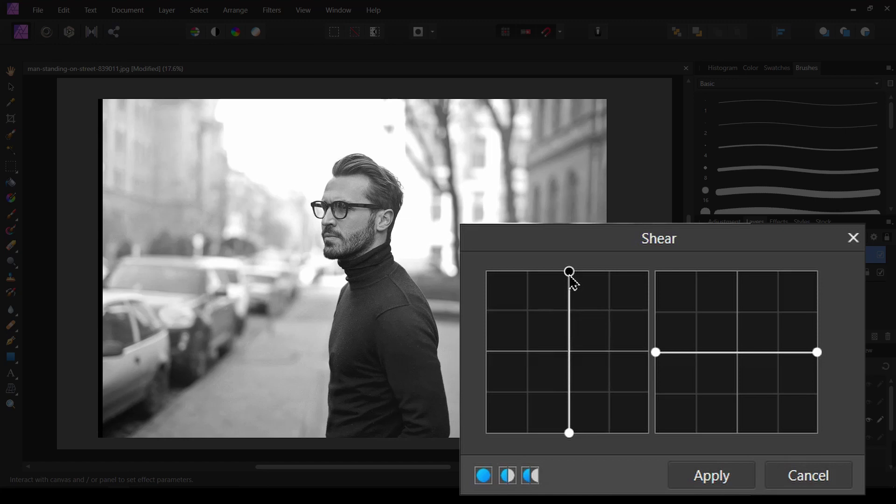
left_click(582, 288)
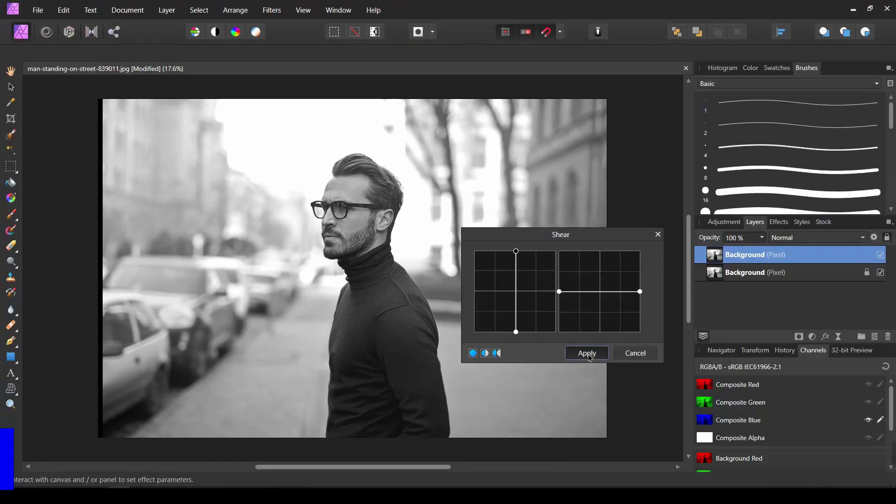
left_click(711, 475)
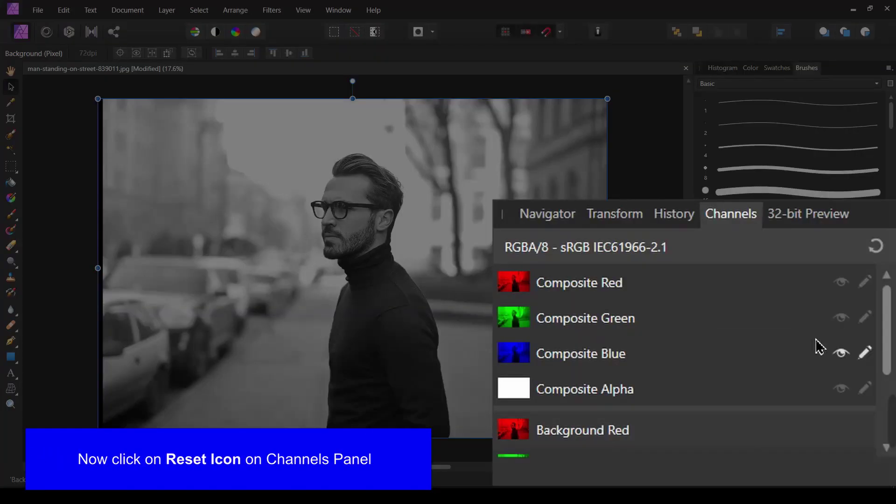
left_click(876, 247)
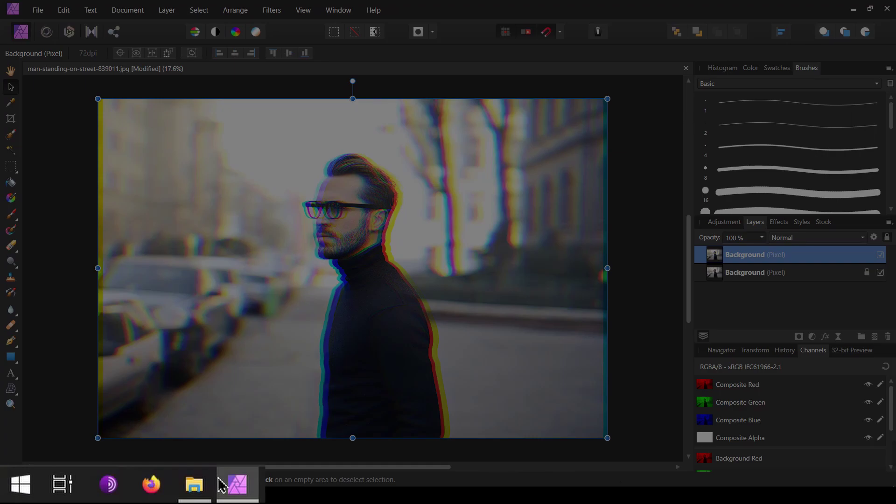
Switch to File Explorer and bring SCANLINE 1 by freeject.net.jpg into the Affinity Photo document
left_click(194, 484)
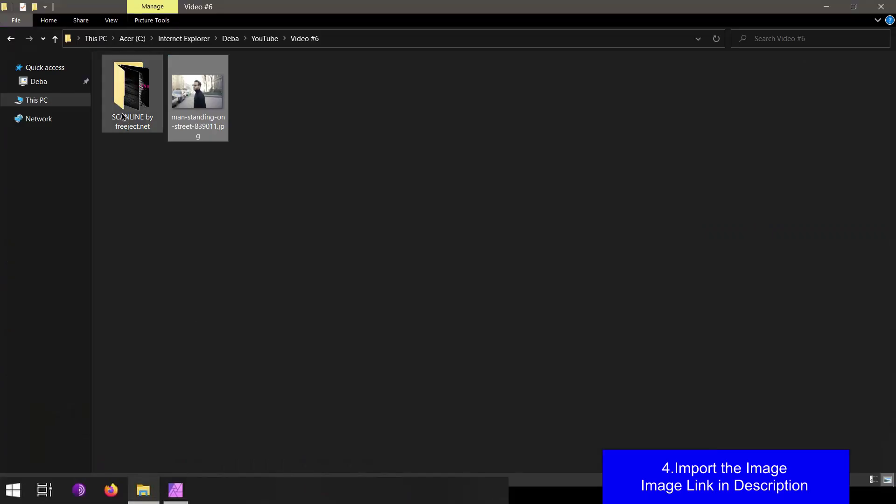
double_click(123, 116)
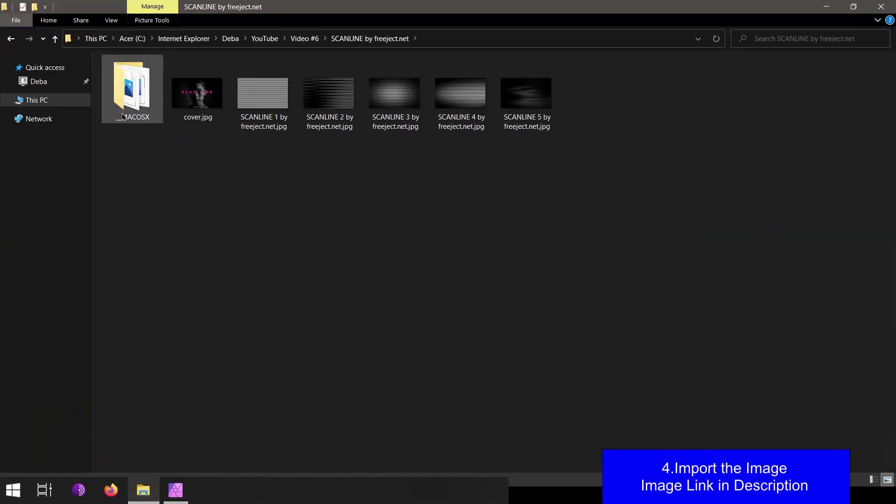
left_click(256, 90)
left_click_drag(255, 90, 251, 350)
left_click_drag(309, 248, 308, 247)
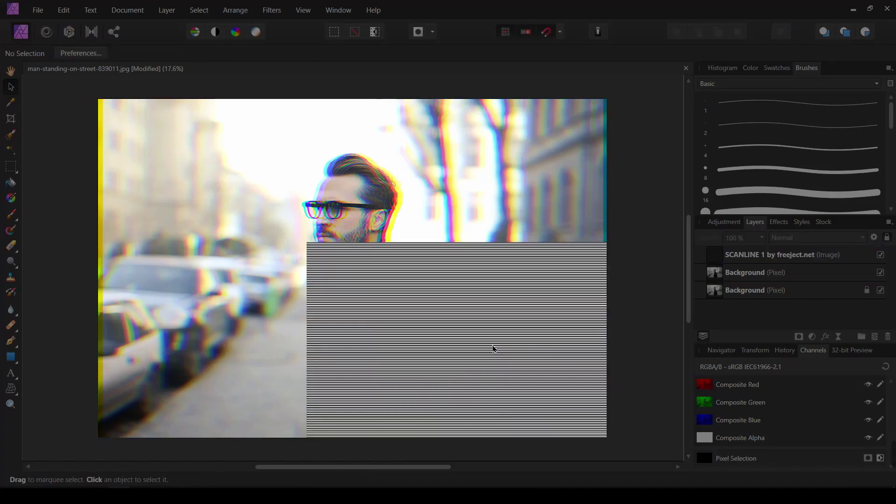
Enlarge the scanline image proportionally to the photo's full height and centre it so it covers the whole photo
left_click_drag(490, 386, 353, 273)
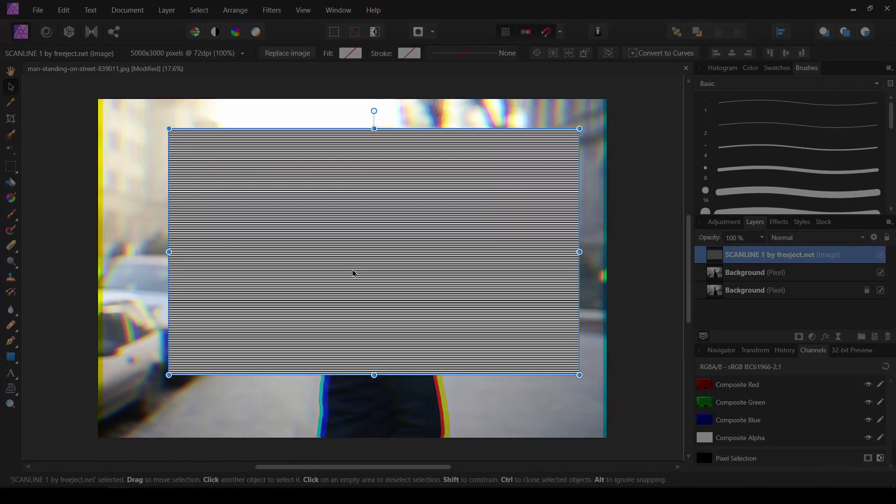
left_click_drag(374, 375, 372, 436)
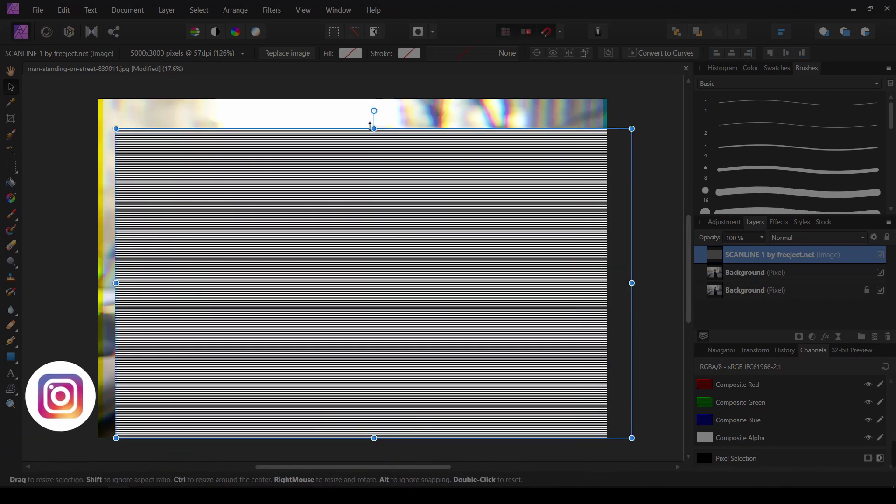
left_click_drag(374, 128, 372, 98)
left_click_drag(477, 252, 461, 251)
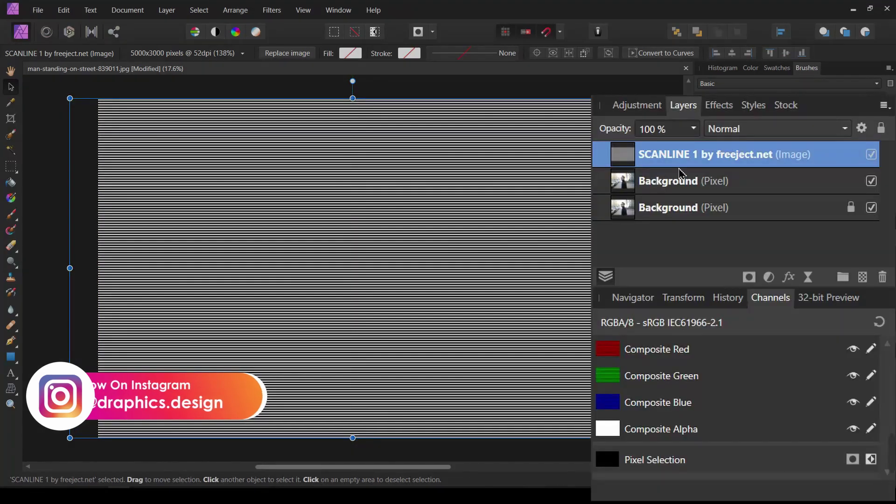
Set the SCANLINE 1 layer's blend mode to Overlay and its opacity to 25 %
left_click(723, 131)
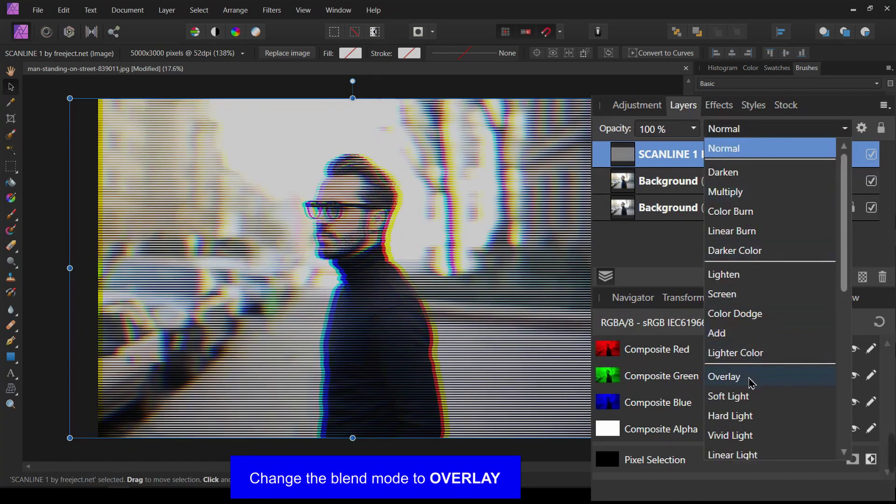
left_click(749, 383)
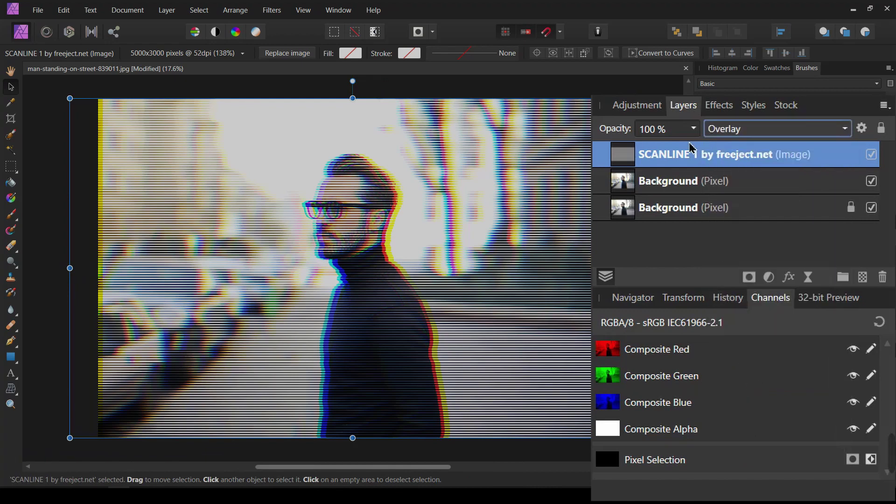
left_click(694, 129)
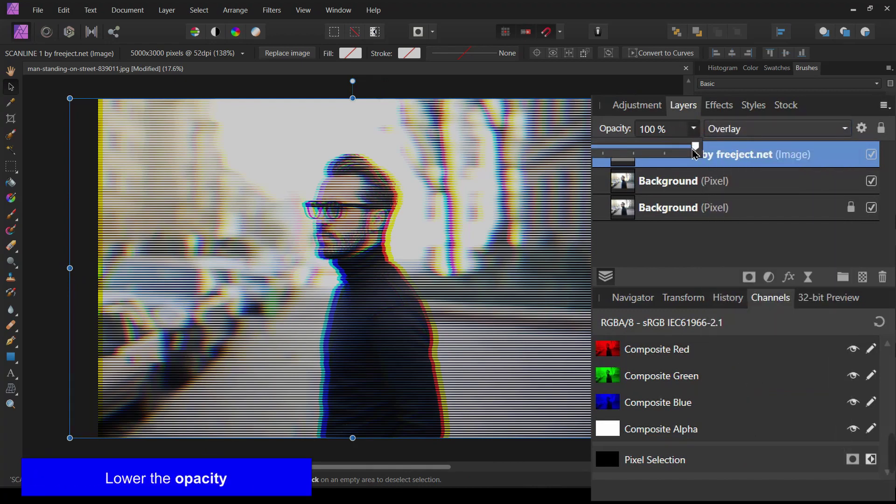
left_click_drag(694, 146, 603, 152)
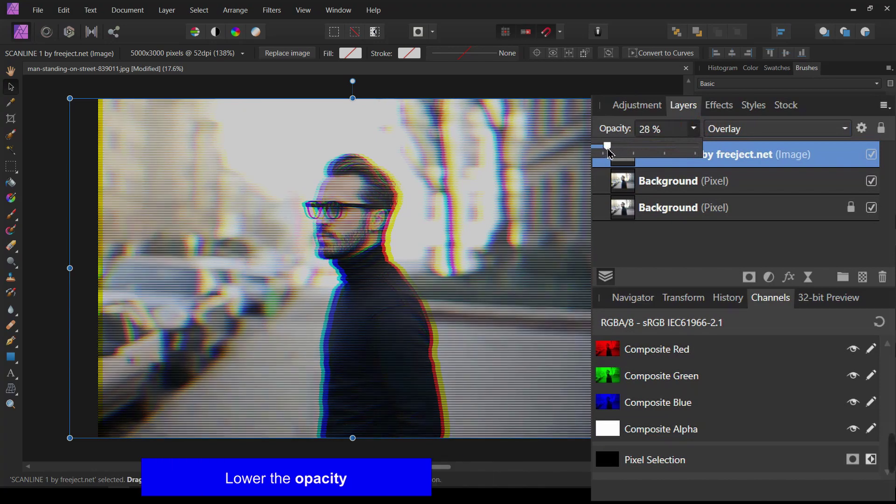
left_click_drag(608, 152, 606, 153)
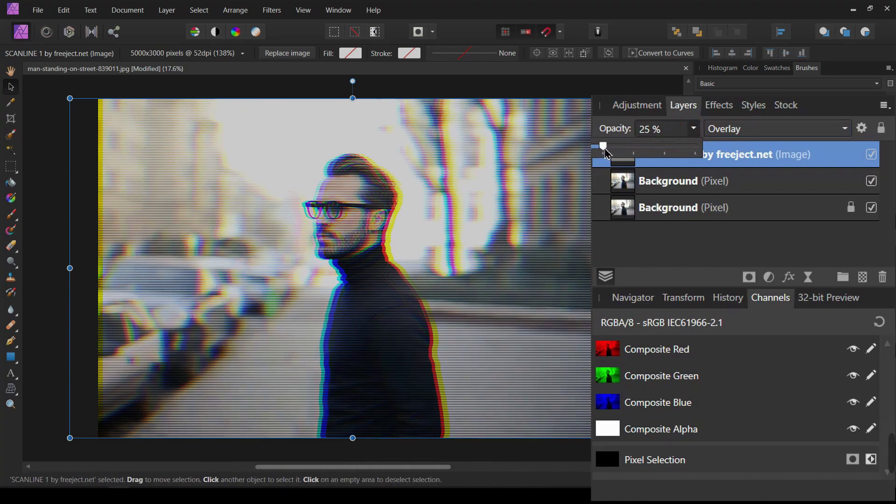
left_click(654, 246)
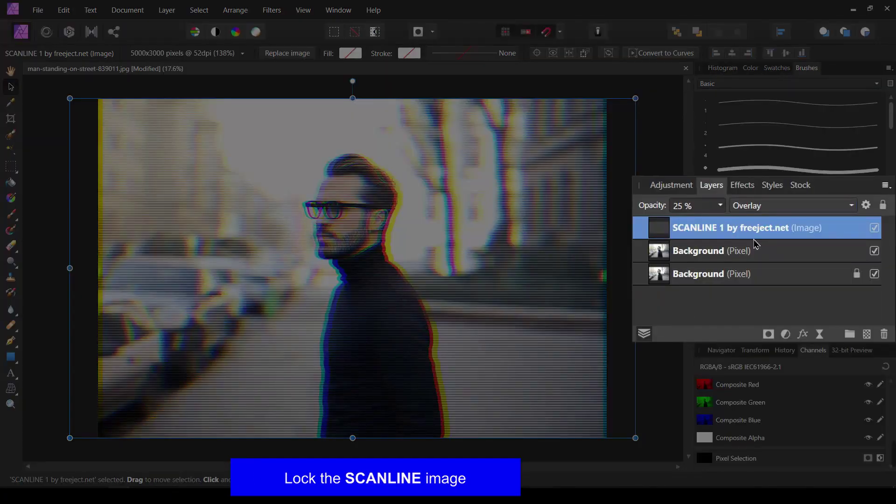
Lock the SCANLINE 1 layer and clear the layer selection
left_click(882, 206)
left_click(667, 306)
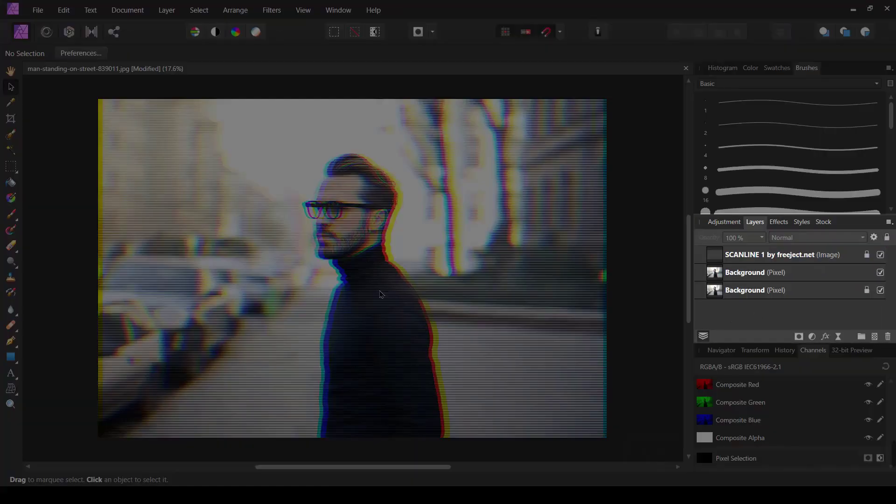
Make a thin horizontal Rectangular Marquee selection across the hair above the forehead and shift that strip to the left
scroll(336, 255, "up", 2)
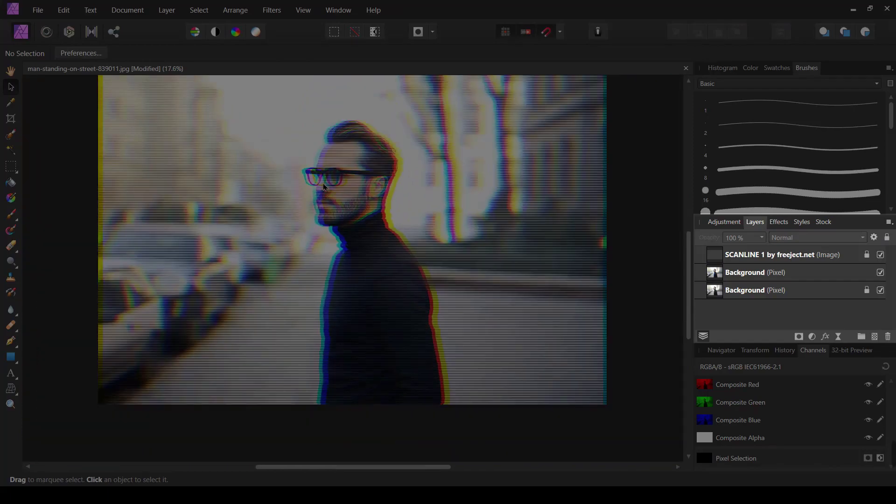
scroll(353, 268, "up", 3)
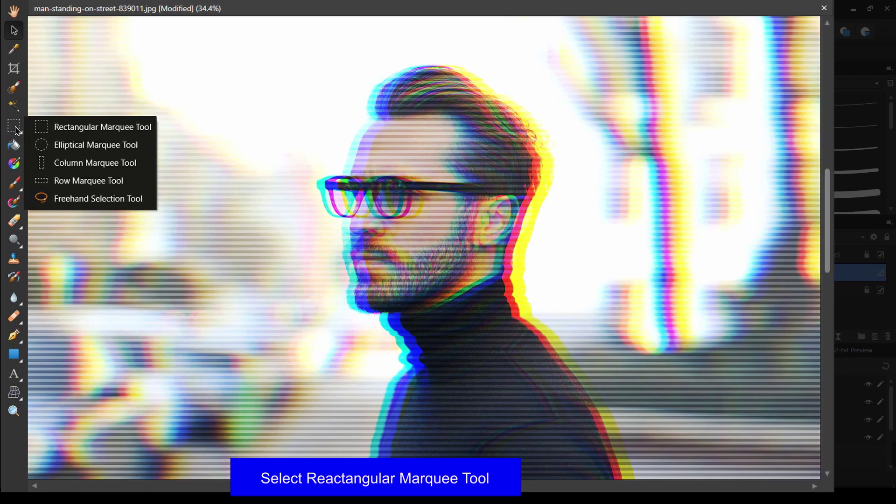
left_click(60, 127)
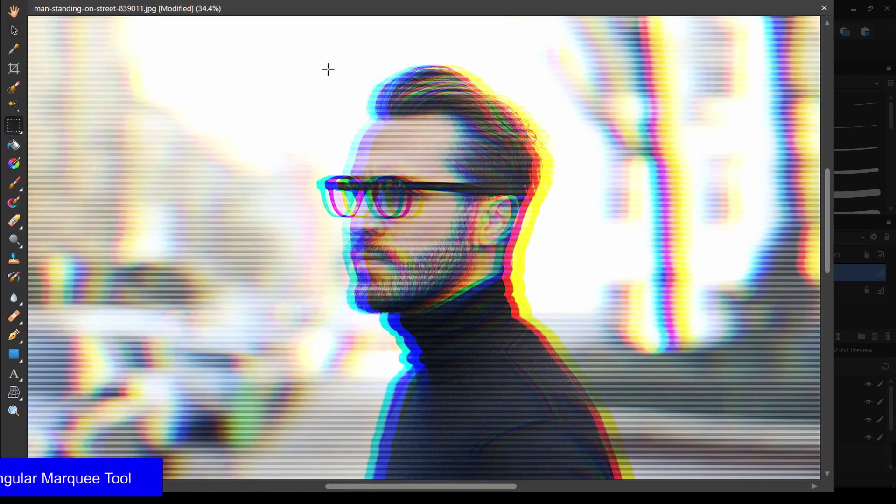
scroll(380, 90, "up", 2)
scroll(376, 119, "up", 1)
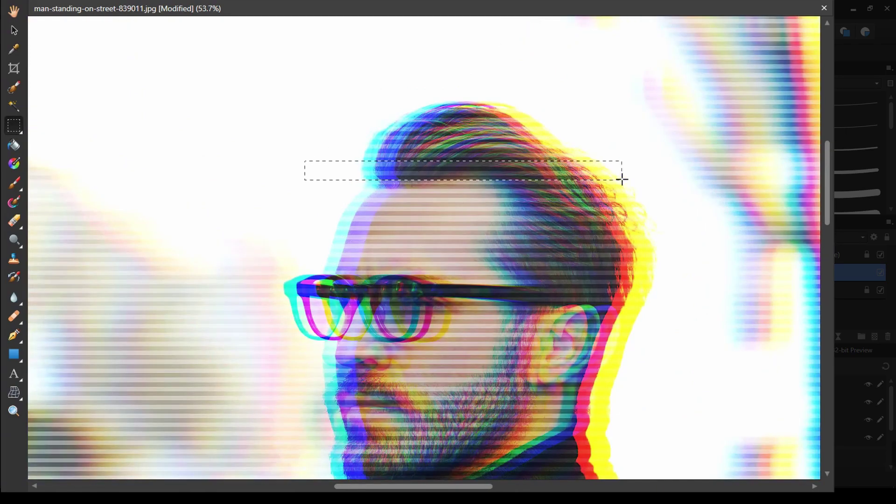
left_click_drag(622, 179, 641, 177)
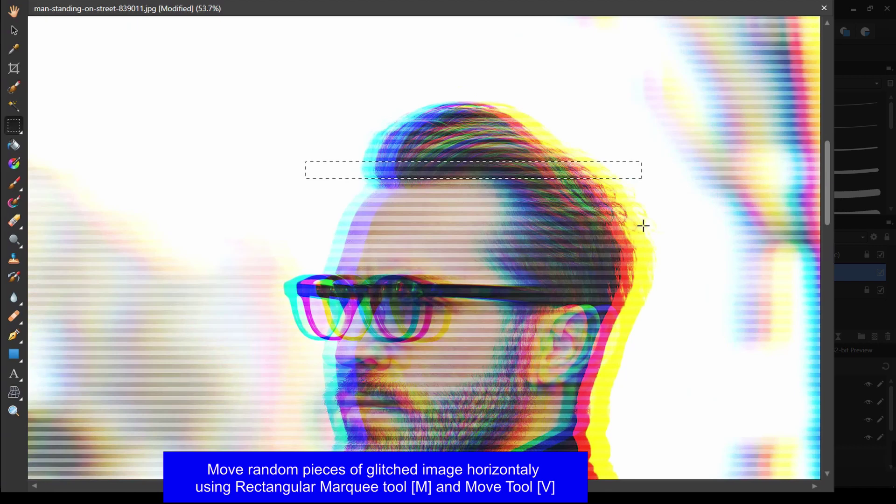
key("v")
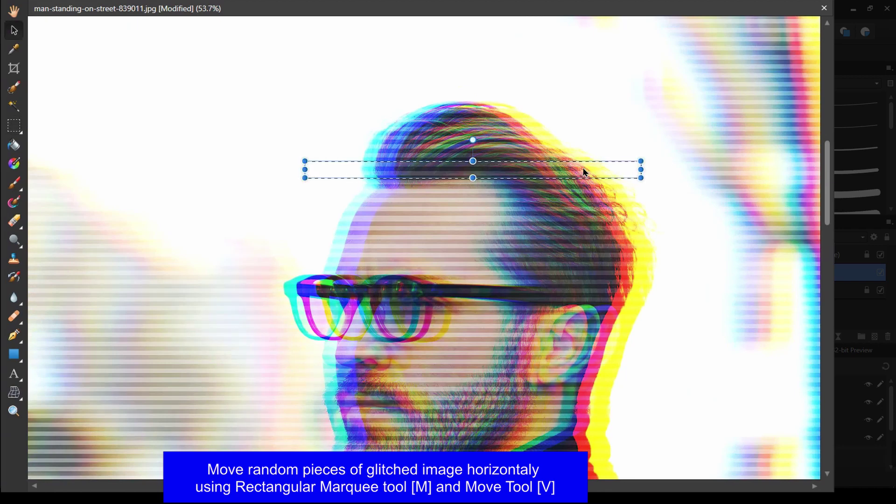
left_click_drag(581, 174, 568, 172)
Select a thin horizontal strip across the forehead and hair and shift it slightly to the right
key("m")
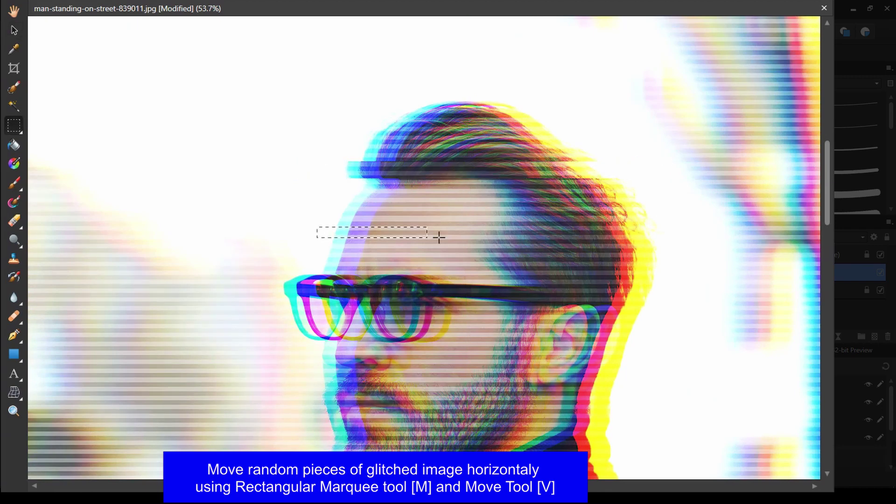
left_click_drag(438, 237, 659, 233)
key("v")
key("m")
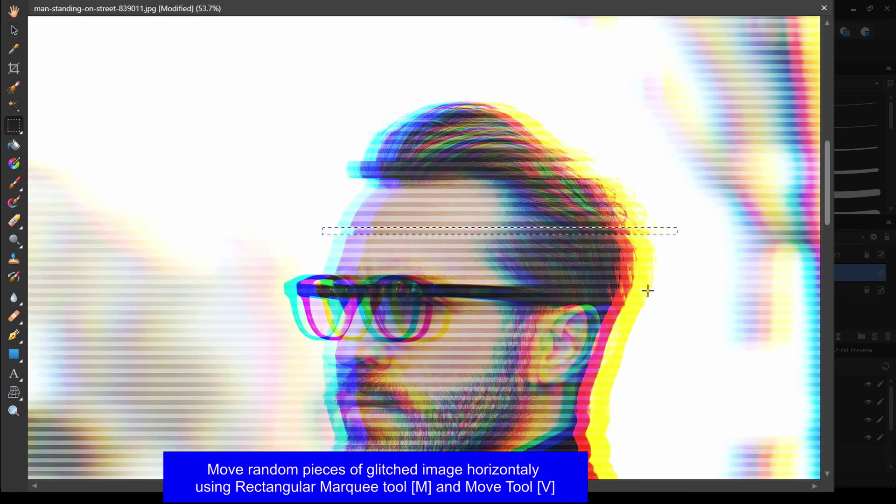
Select a short strip at the rear end of the glasses' arm, past the back of the head, and shift it right
left_click_drag(657, 295, 520, 286)
key("v")
left_click_drag(580, 289, 588, 289)
key("m")
scroll(625, 310, "down", 4)
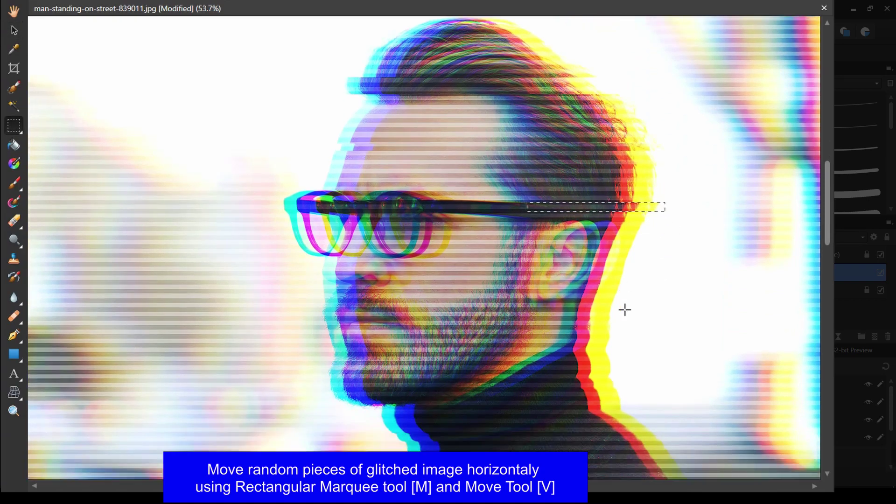
Select a thin strip just below the chin, across the top of the turtleneck, and shift it to the left
scroll(625, 310, "down", 2)
mouse_move(668, 360)
left_mouse_down()
mouse_move(486, 379)
mouse_move(322, 370)
left_mouse_up()
key("v")
left_click_drag(407, 367, 380, 367)
scroll(450, 298, "down", 1)
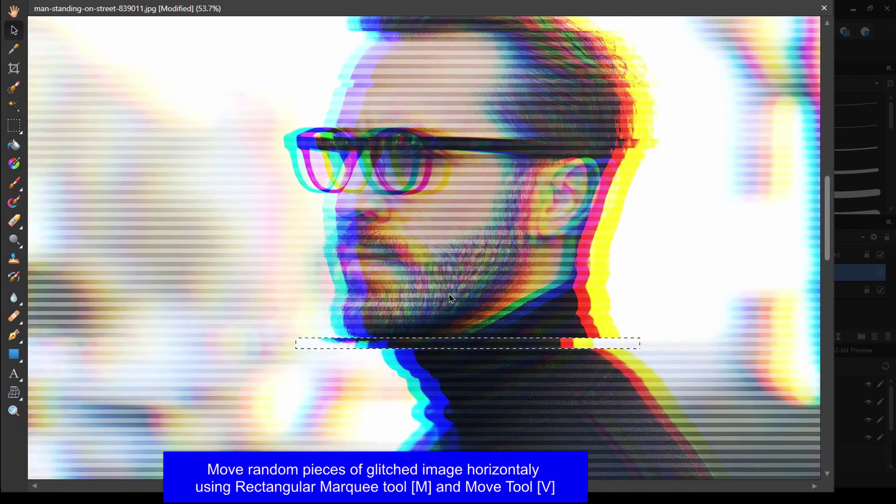
Select a thin horizontal strip across the man's mouth and shift it sideways
scroll(450, 299, "down", 2)
scroll(563, 242, "up", 1)
key("m")
mouse_move(300, 244)
left_mouse_down()
mouse_move(470, 239)
mouse_move(459, 244)
left_mouse_up()
key("v")
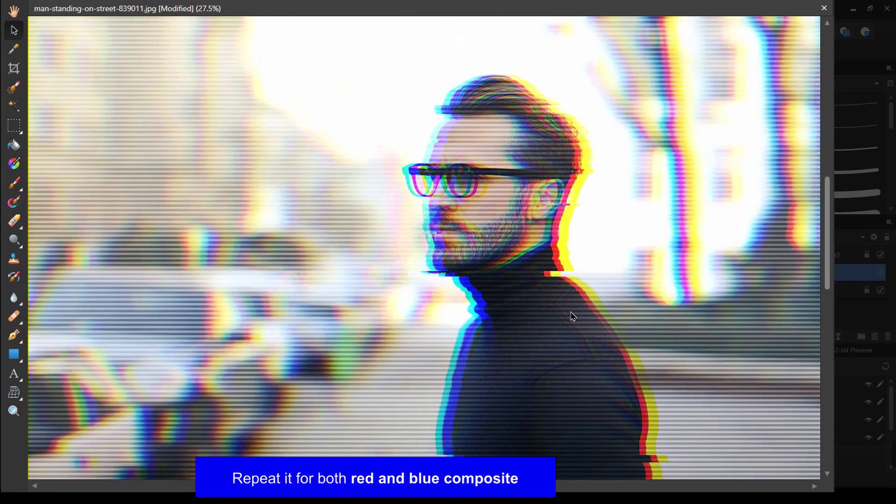
scroll(572, 316, "up", 1)
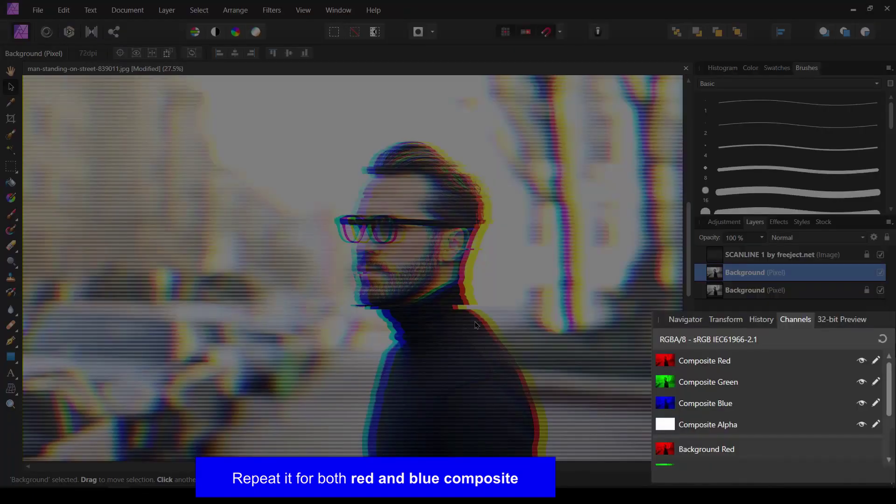
Isolate the Composite Red channel and shift a thin strip across the man's chest and upper arm to the left
left_click(723, 365)
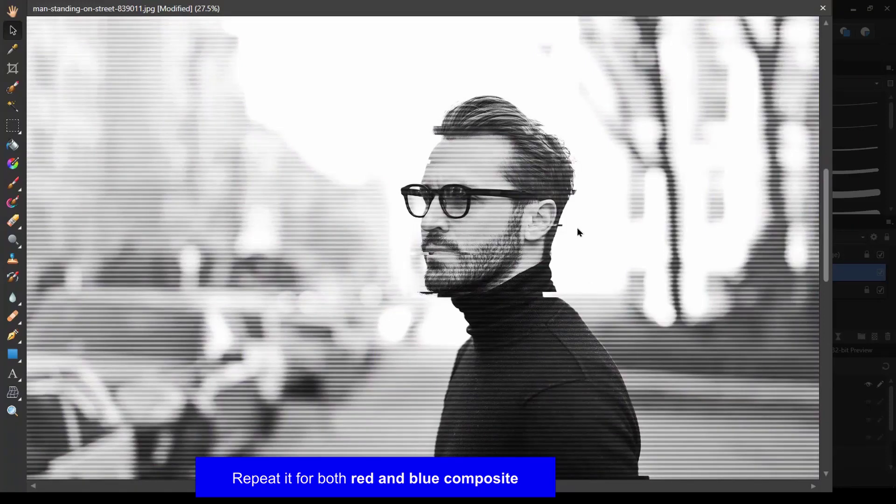
scroll(481, 255, "down", 1)
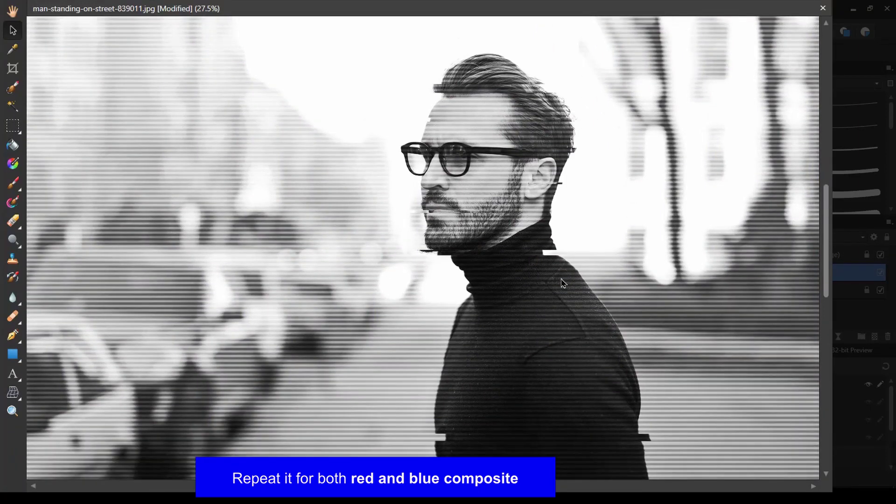
key("m")
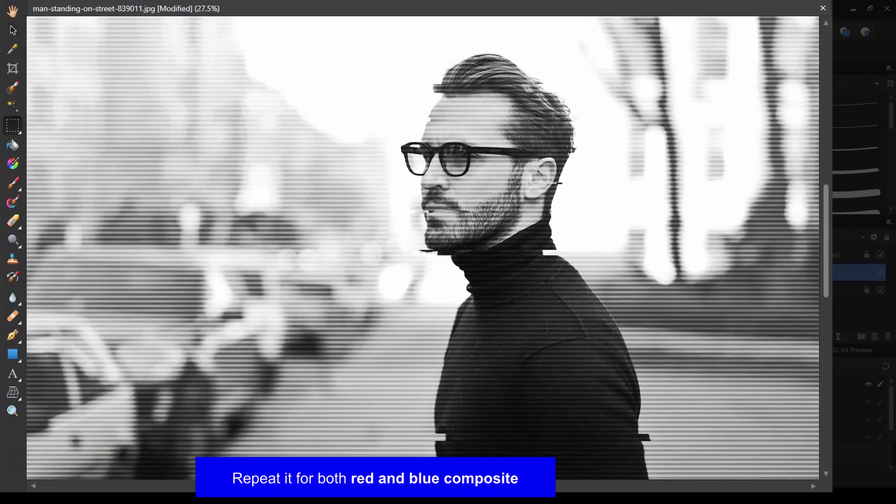
left_click_drag(414, 346, 626, 357)
key("v")
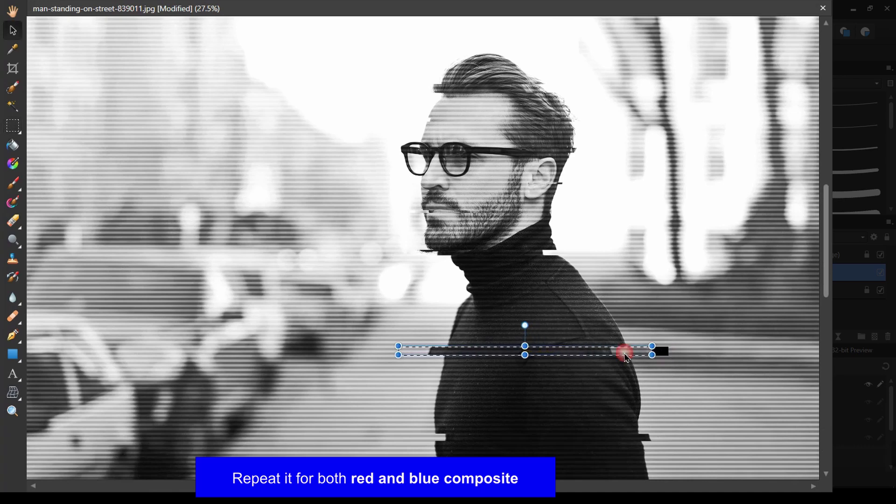
Select a thin strip across the torso just below the displaced chest strip and shift it to the right
key("m")
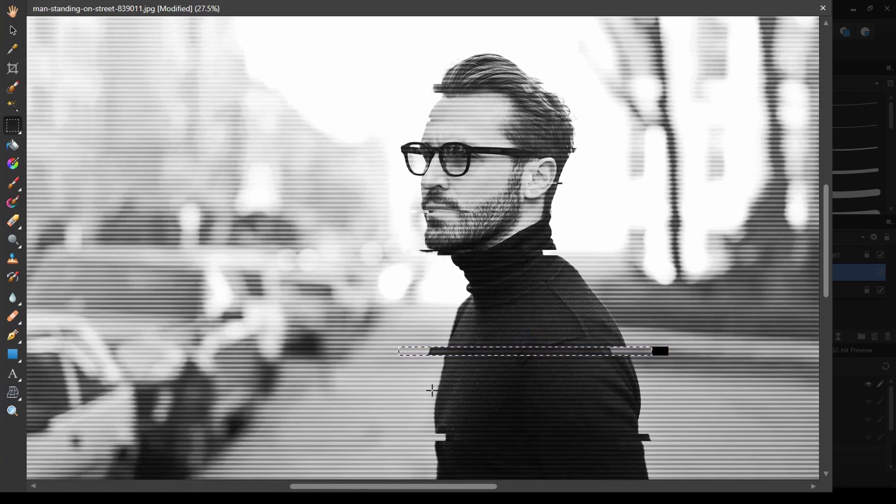
left_click_drag(432, 388, 664, 391)
key("v")
left_click_drag(607, 391, 620, 391)
Select a short thin strip across the jaw and neck below the ear and shift it slightly to the left
scroll(500, 189, "up", 2)
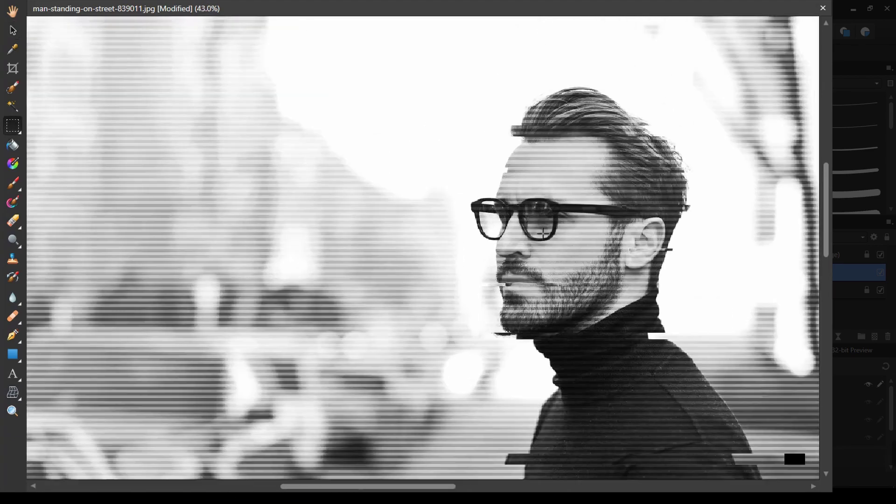
scroll(543, 233, "up", 5)
scroll(299, 150, "down", 5)
left_click_drag(557, 240, 461, 236)
key("v")
left_click_drag(524, 238, 517, 239)
Select a short thin strip at the back of the head and shift it slightly to the left
scroll(532, 280, "up", 1)
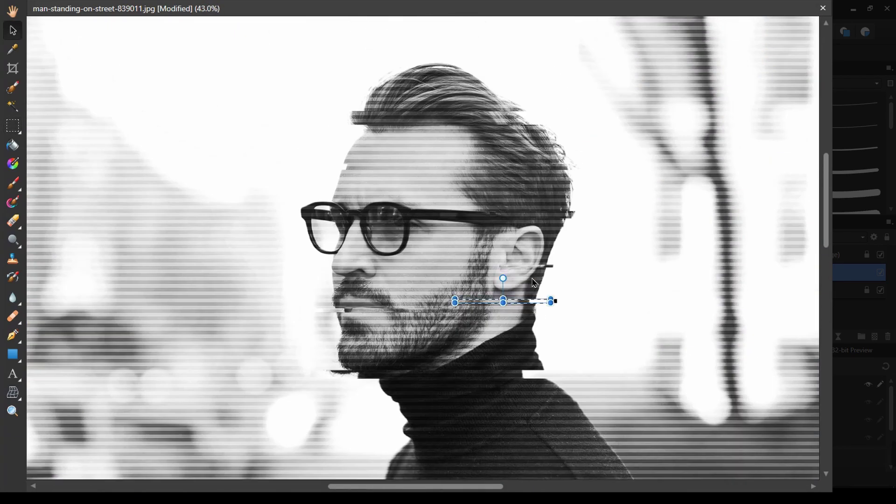
scroll(536, 280, "up", 3)
key("m")
left_click_drag(589, 250, 466, 246)
key("v")
left_click_drag(530, 249, 522, 250)
Shift a very thin strip at the chest's front edge and a short strip at the back of the shoulder horizontally
scroll(626, 334, "down", 13)
key("m")
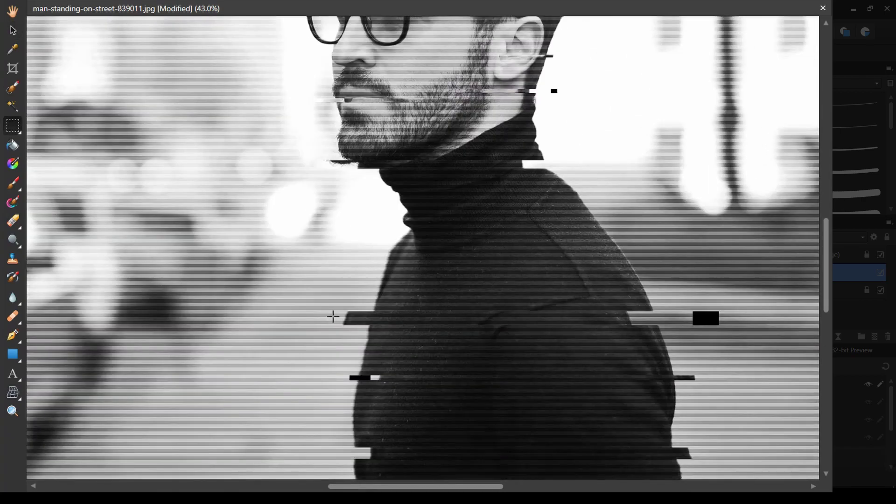
left_click_drag(347, 303, 414, 307)
key("v")
key("m")
left_click_drag(643, 234, 590, 246)
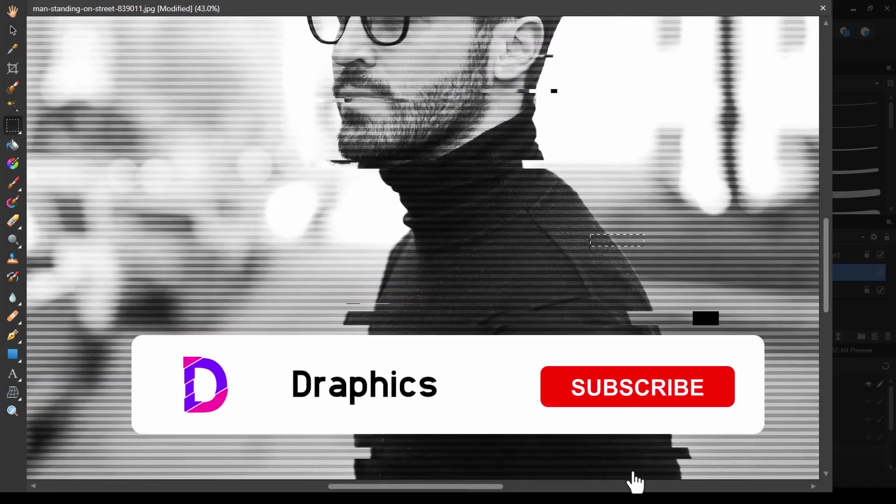
key("v")
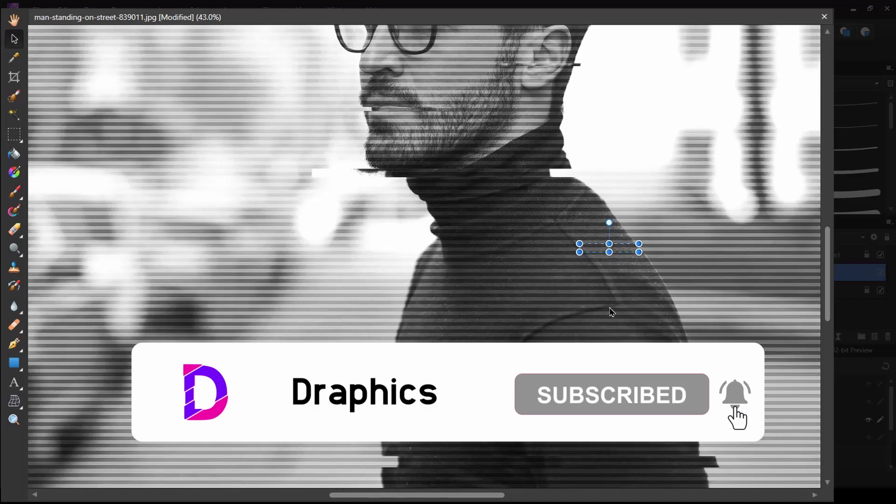
scroll(584, 301, "down", 2)
key("c")
scroll(535, 310, "down", 2)
left_click_drag(644, 344, 579, 341)
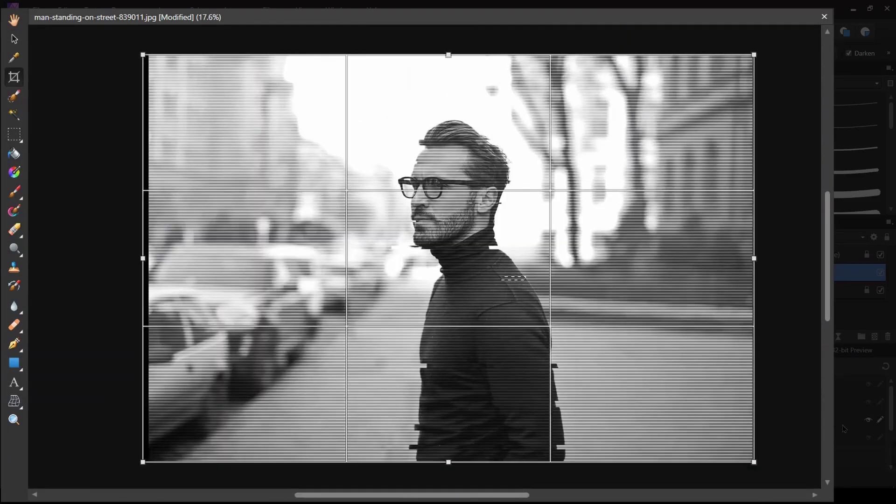
In the Composite Blue channel, select a short strip at the chest's front edge with the Rectangular Marquee and shift it left
left_click(21, 139)
left_click(103, 135)
scroll(449, 267, "up", 2)
left_click_drag(392, 336, 492, 337)
key("v")
Select a thin strip across the shoulders just below the turtleneck and shift it slightly to the right
key("m")
scroll(580, 327, "up", 1)
left_click_drag(580, 326, 406, 329)
key("v")
left_click_drag(534, 327, 543, 327)
scroll(543, 347, "down", 3)
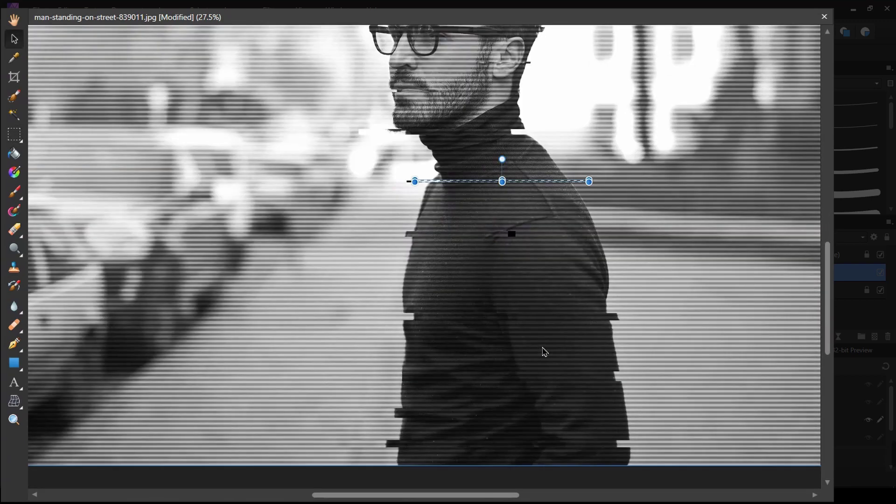
Select a short strip at the lower front edge of the torso and shift it to the right
scroll(542, 351, "down", 1)
key("m")
mouse_move(383, 302)
left_mouse_down()
mouse_move(426, 348)
mouse_move(474, 312)
mouse_move(454, 312)
left_mouse_up()
key("v")
scroll(489, 351, "up", 4)
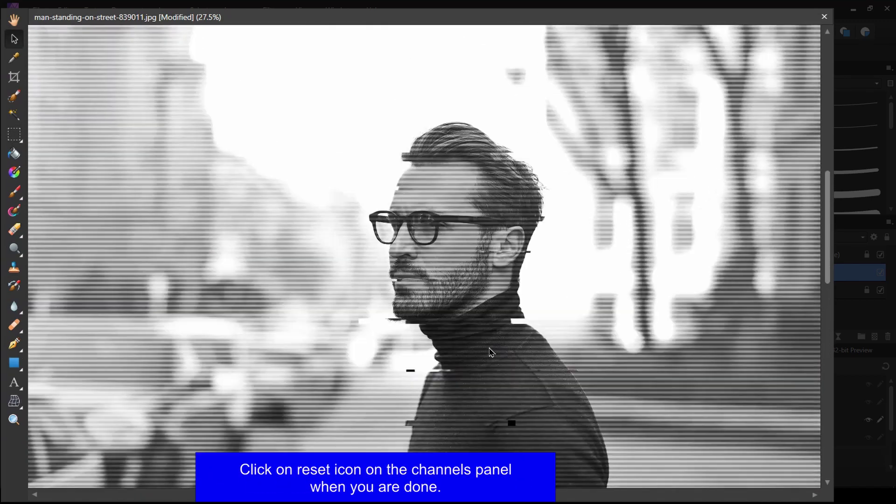
Select a thin strip across the glasses' lenses and shift it to the left
key("m")
scroll(489, 352, "up", 3)
left_click_drag(367, 290, 421, 292)
scroll(399, 276, "up", 7)
key("v")
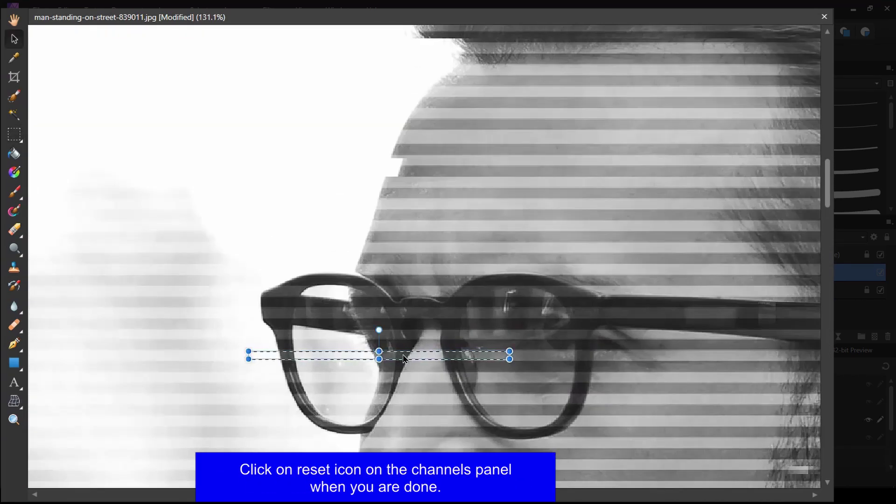
Select a thin strip along the upper rim of the glasses and shift it to the right
key("m")
left_click_drag(297, 263, 584, 274)
key("v")
scroll(410, 299, "down", 2)
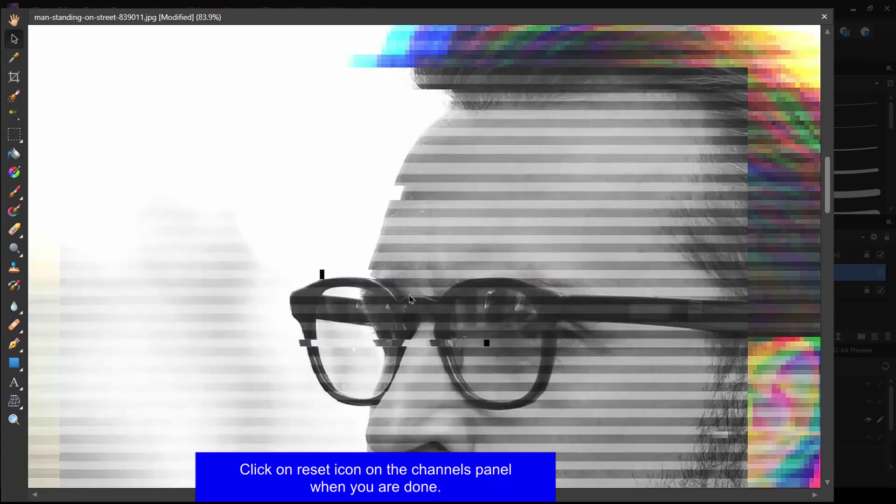
Reset the channels to bring back the full-colour composite and clear the pixel selection
scroll(410, 299, "down", 6)
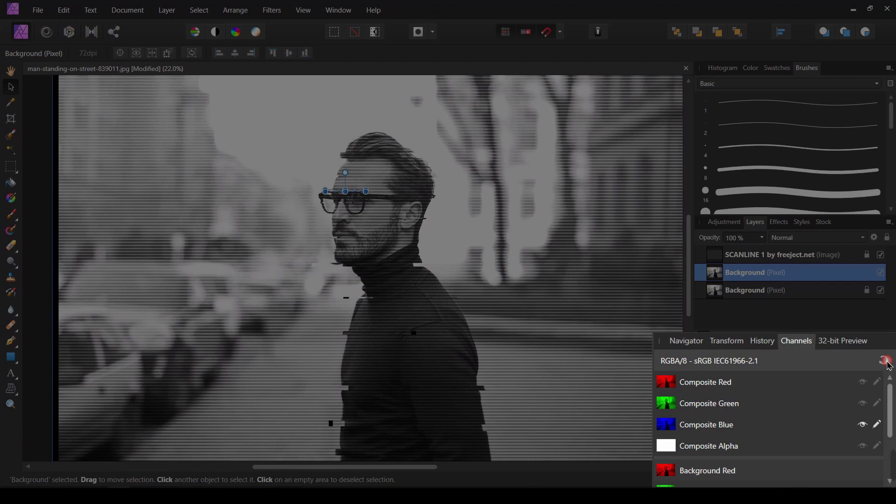
left_click(885, 361)
scroll(465, 291, "down", 2)
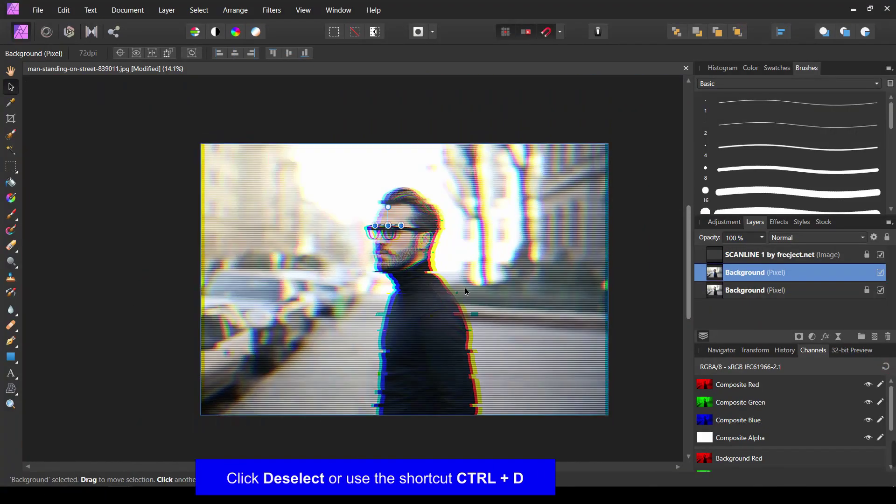
scroll(465, 291, "up", 2)
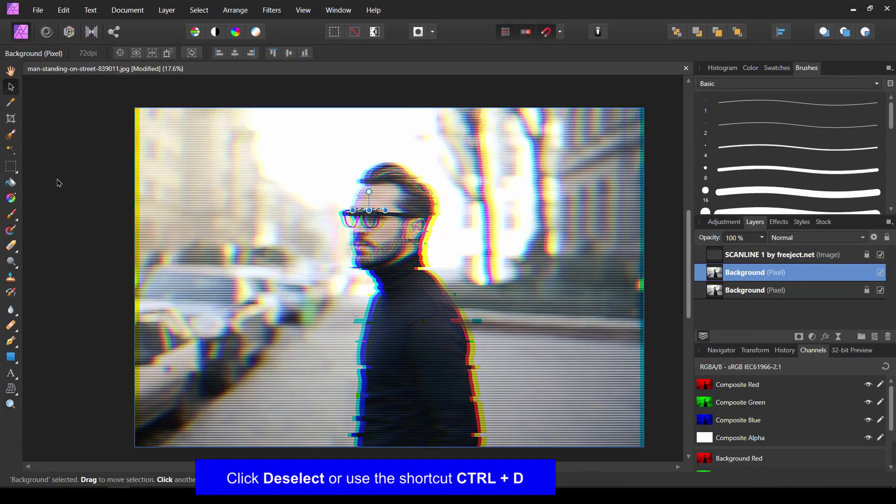
left_click(200, 9)
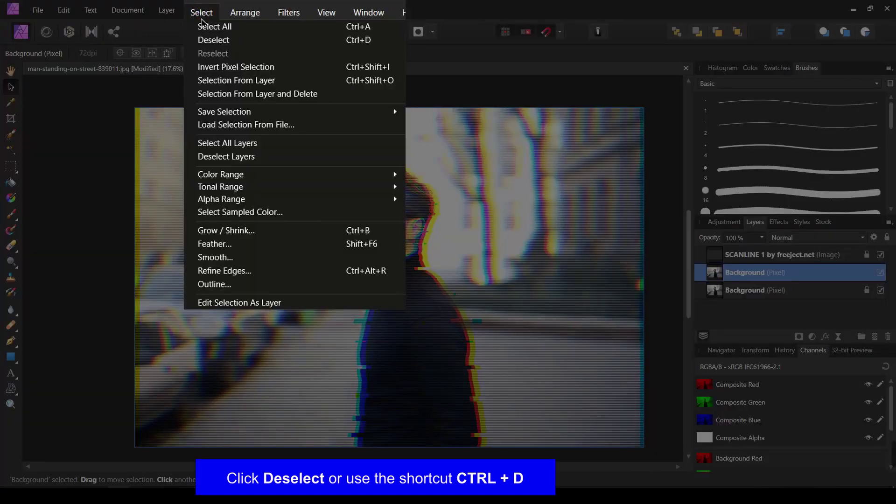
left_click(213, 40)
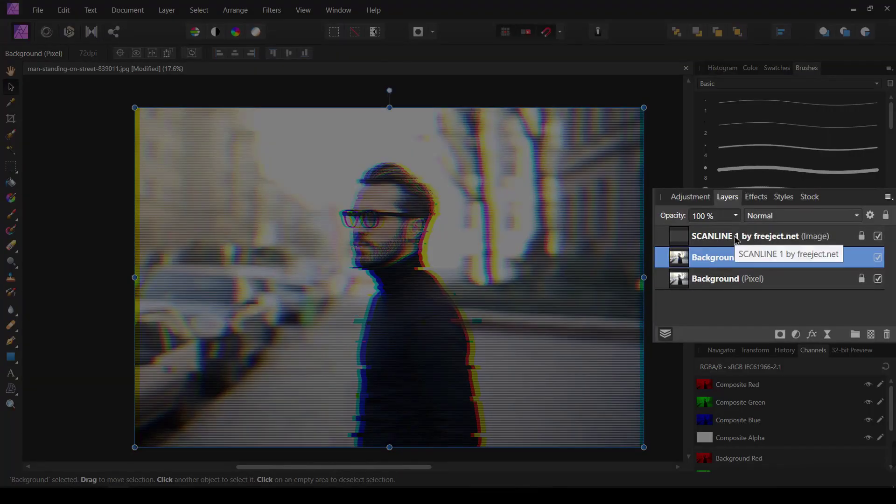
Enable a Gradient Overlay layer effect on the SCANLINE 1 layer and open its settings
left_click(766, 256)
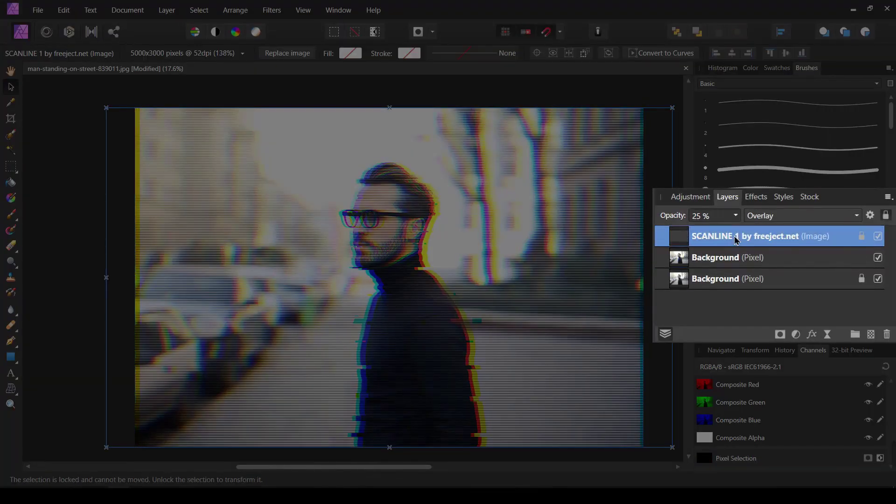
left_click(812, 334)
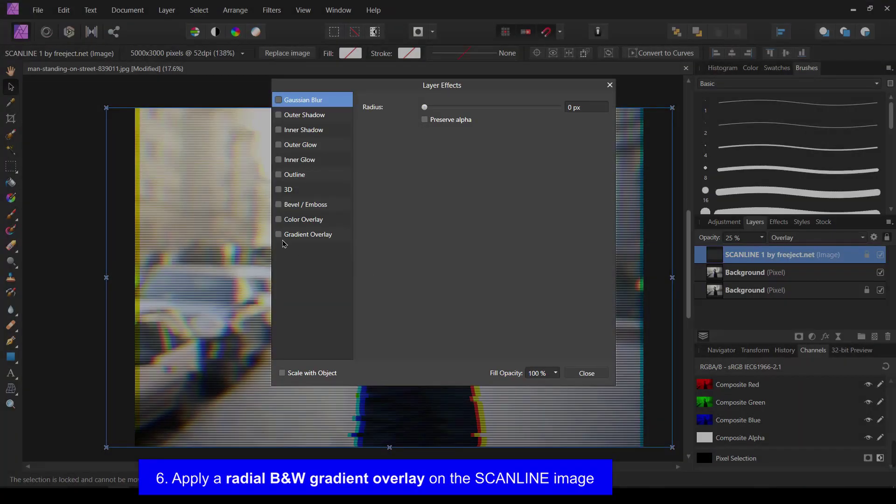
left_click(278, 234)
left_click(325, 239)
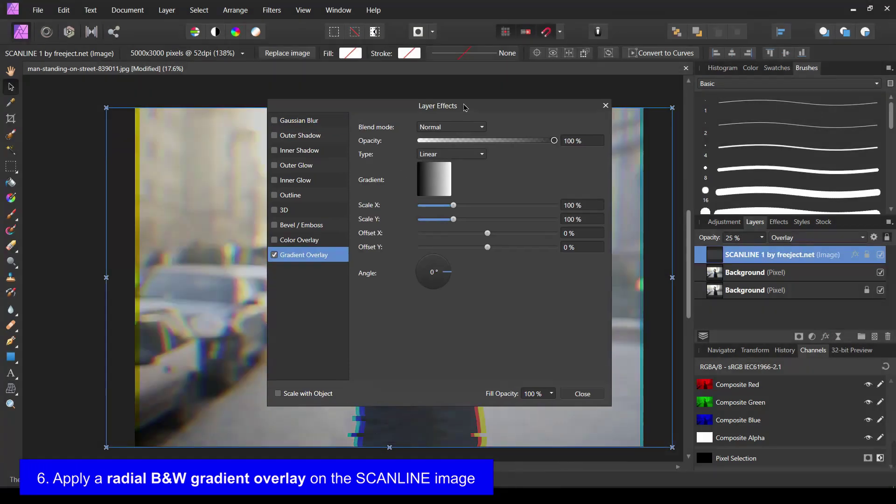
Set the gradient overlay's opacity to 30% and its type to Radial
left_click_drag(469, 87, 766, 164)
left_click(871, 197)
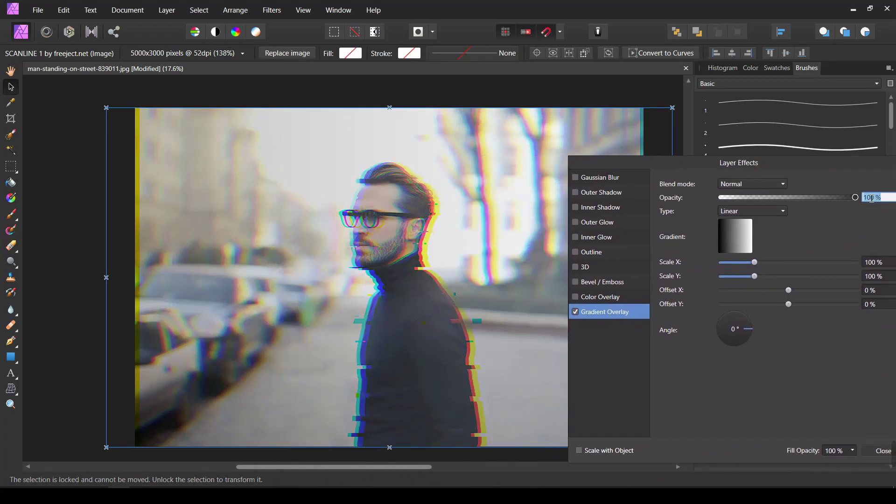
type("30")
key("Return")
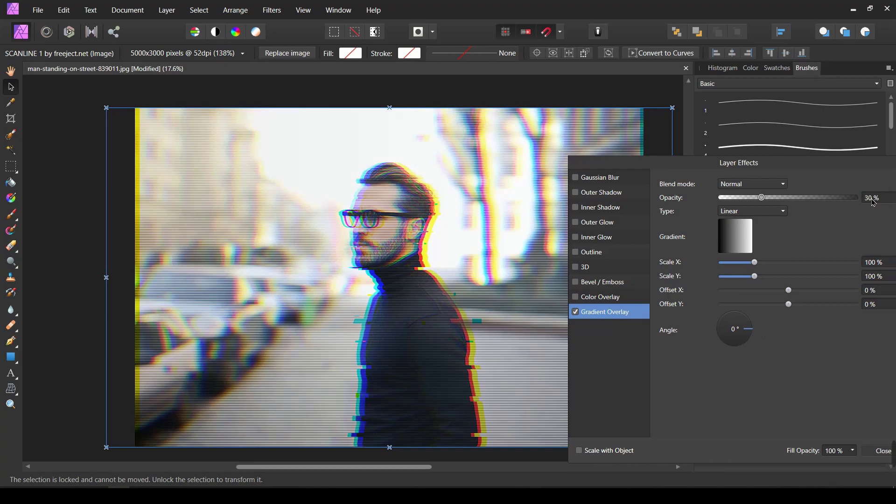
left_click(755, 215)
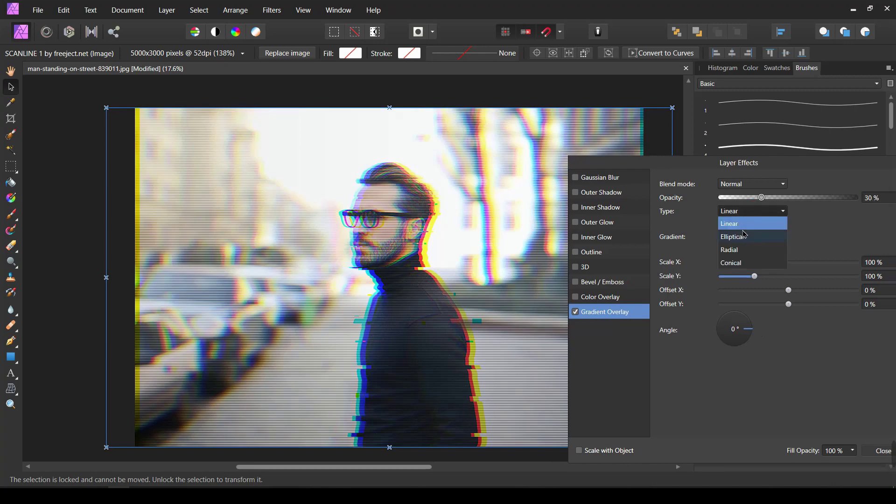
left_click(743, 252)
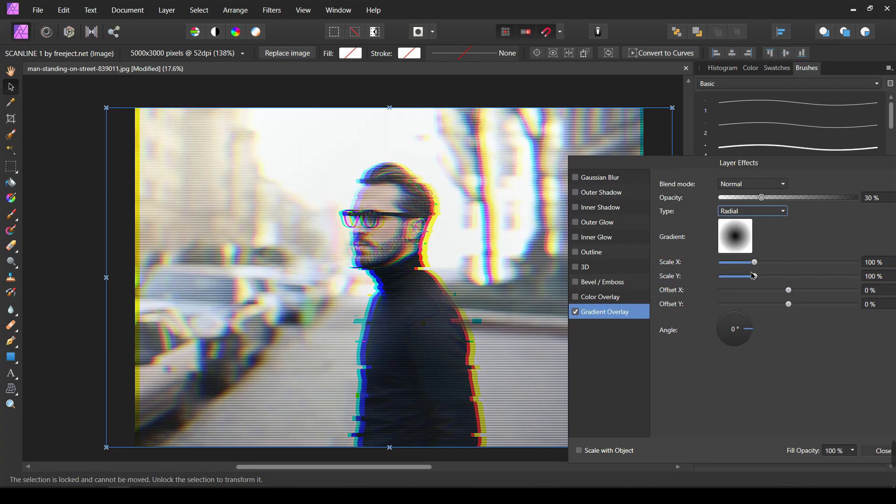
Reverse the radial gradient so it runs from white at the centre to black, and set the overlay's opacity to 70%
left_click(747, 238)
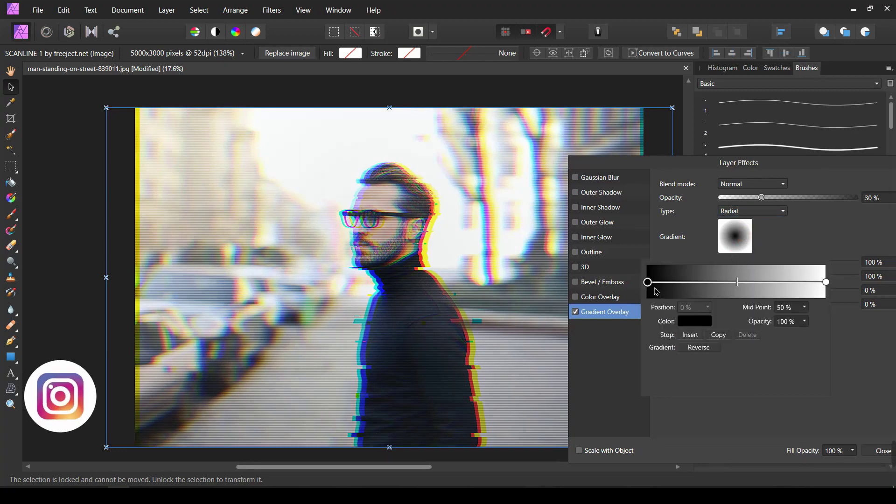
left_click(698, 348)
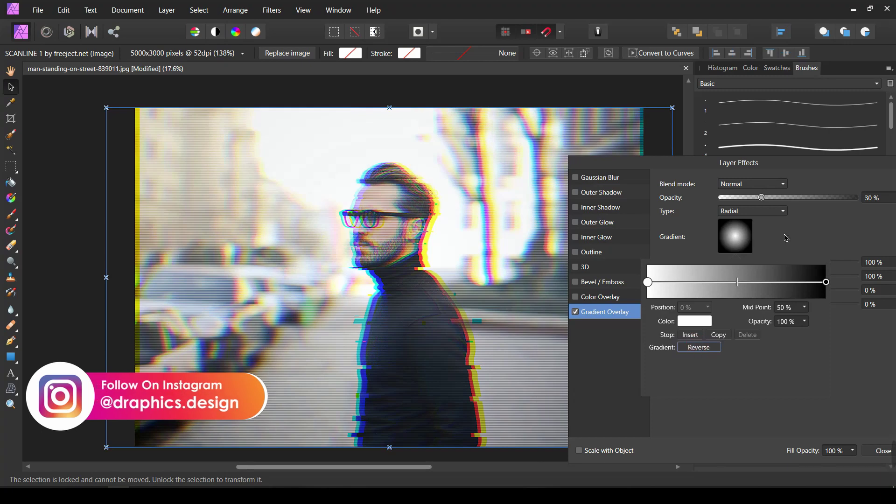
left_click(851, 233)
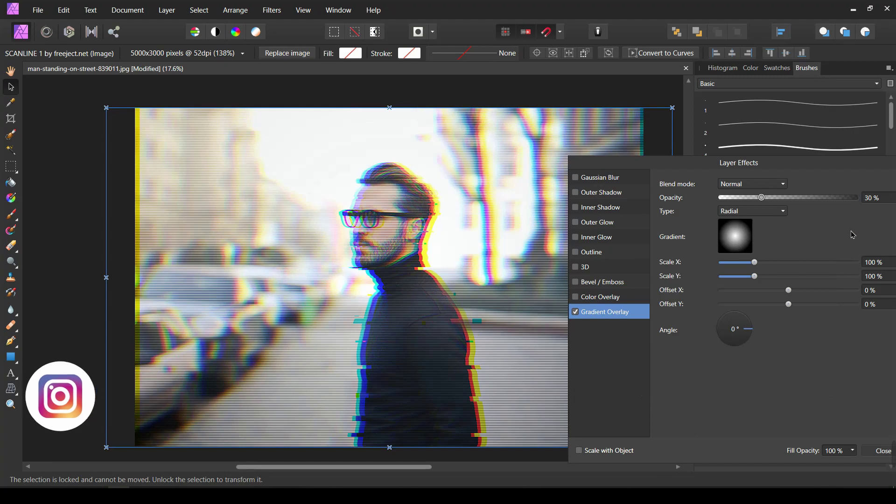
left_click(872, 200)
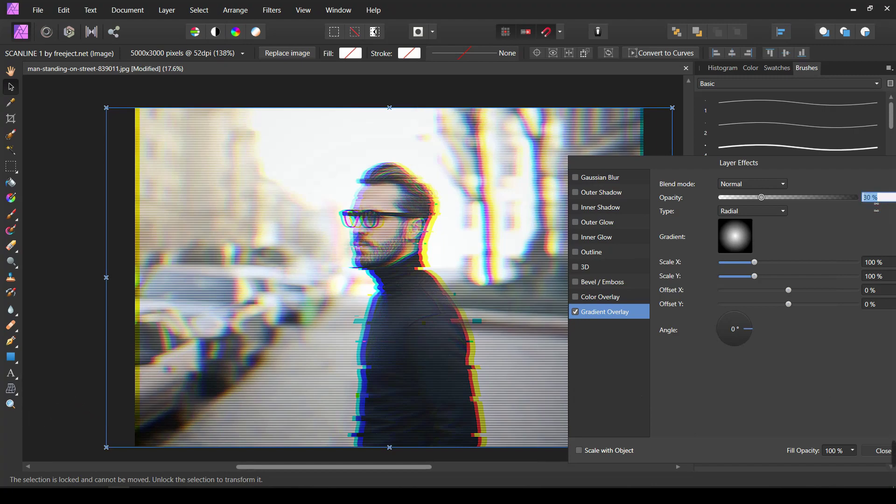
type("70")
key("Return")
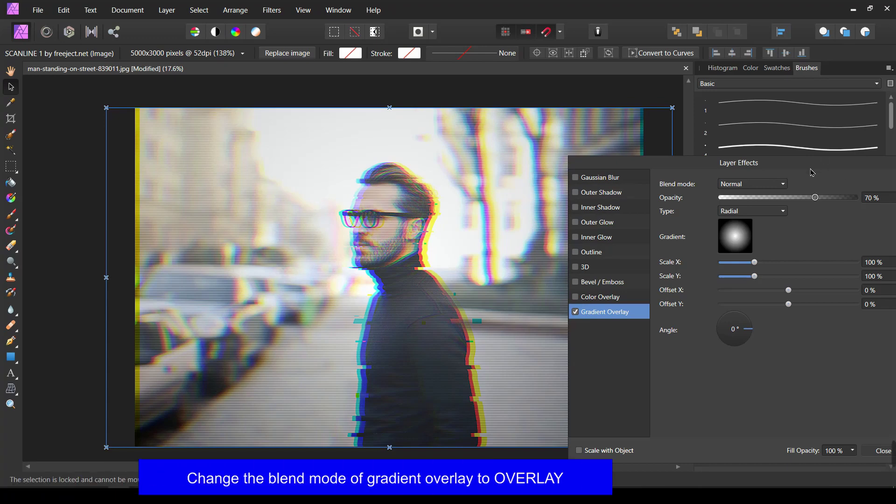
Change the gradient overlay's blend mode to Overlay and close the layer effects settings
left_click_drag(809, 168, 711, 154)
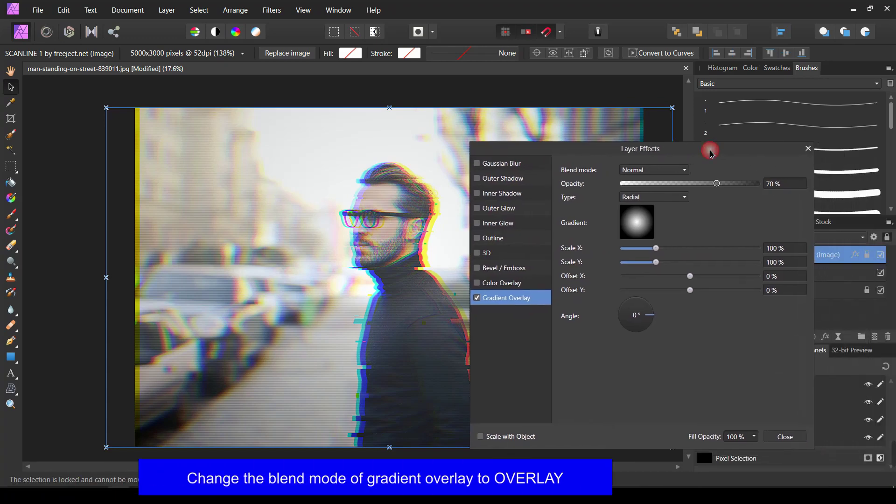
left_click(652, 172)
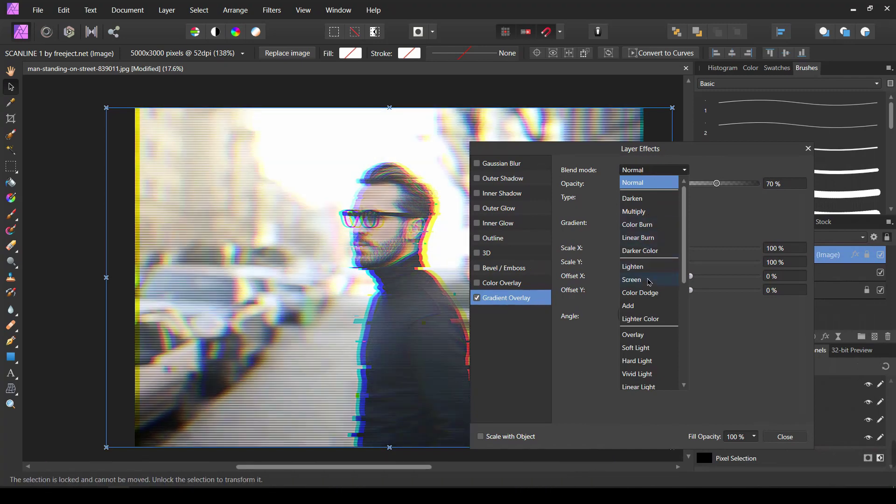
left_click(651, 336)
left_click(785, 437)
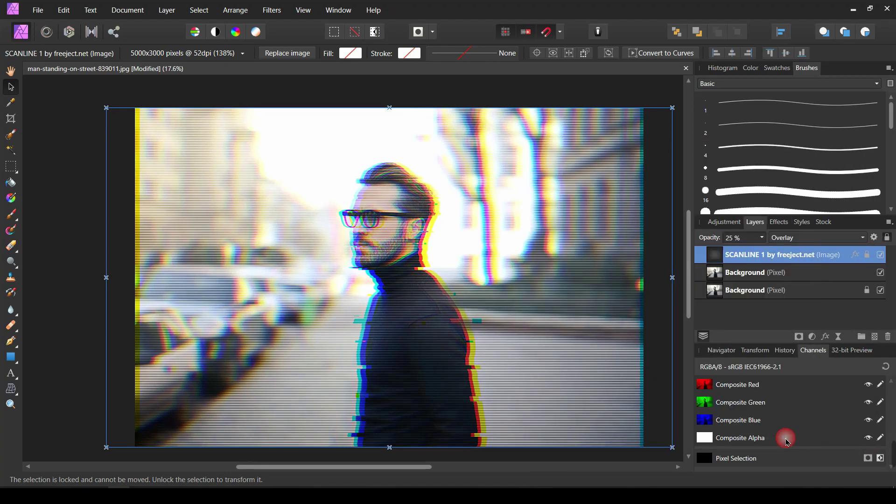
Set the SCANLINE 1 layer's opacity to 10%
scroll(504, 266, "up", 1)
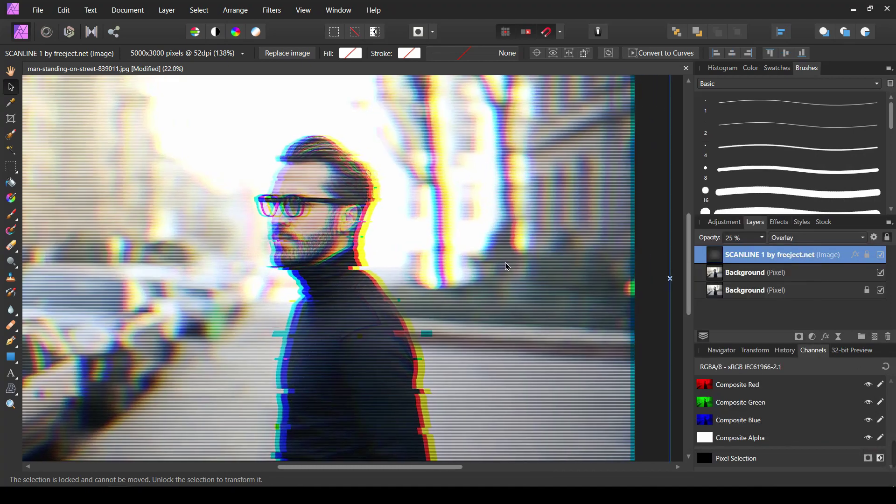
scroll(504, 263, "down", 1)
left_click(742, 238)
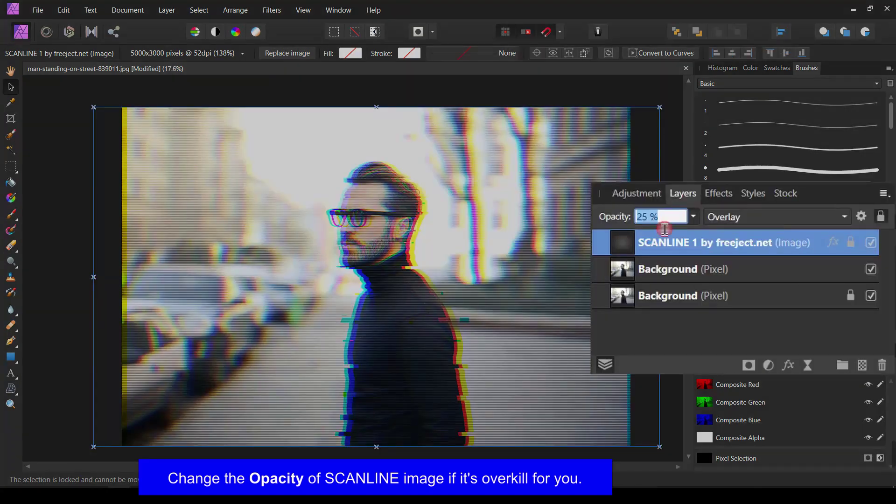
type("10")
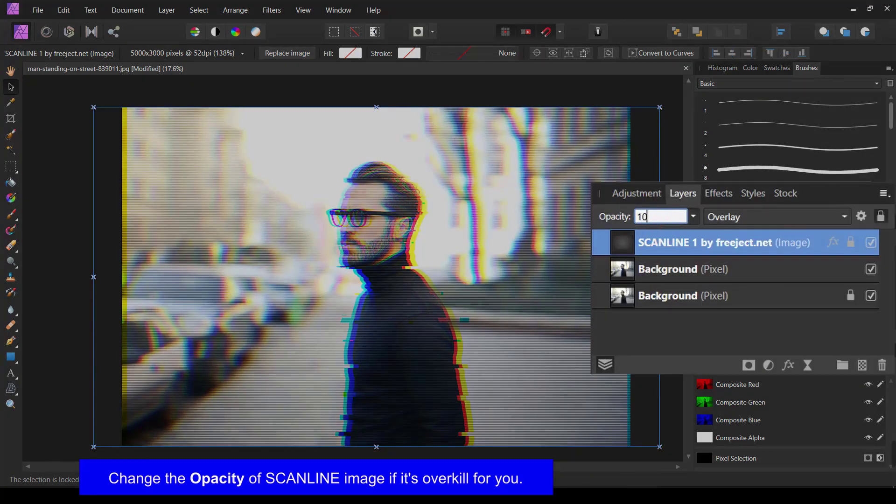
key("Return")
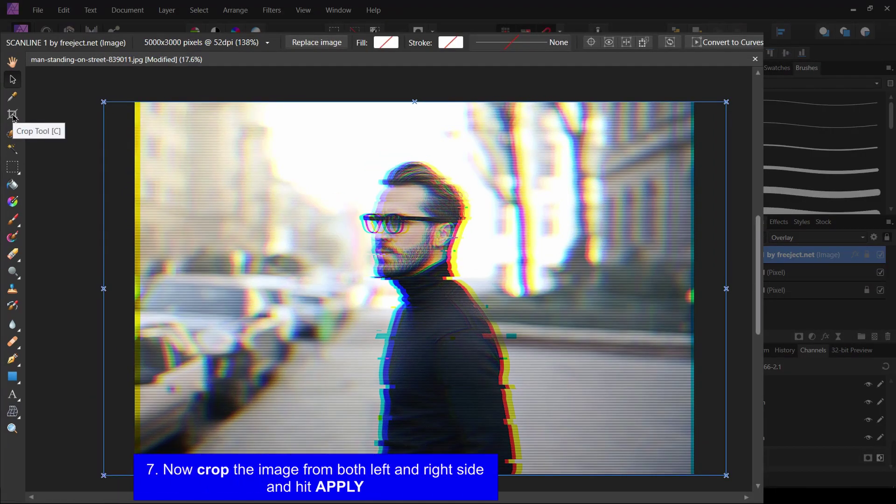
Crop the coloured fringes off the photo's left and right edges, leaving an area about 6023 x 4133 px
left_click(12, 115)
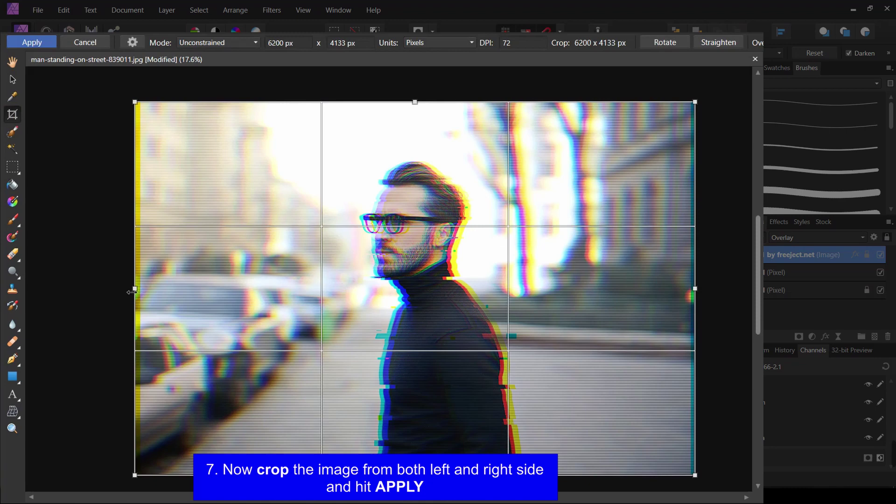
left_click_drag(135, 289, 141, 292)
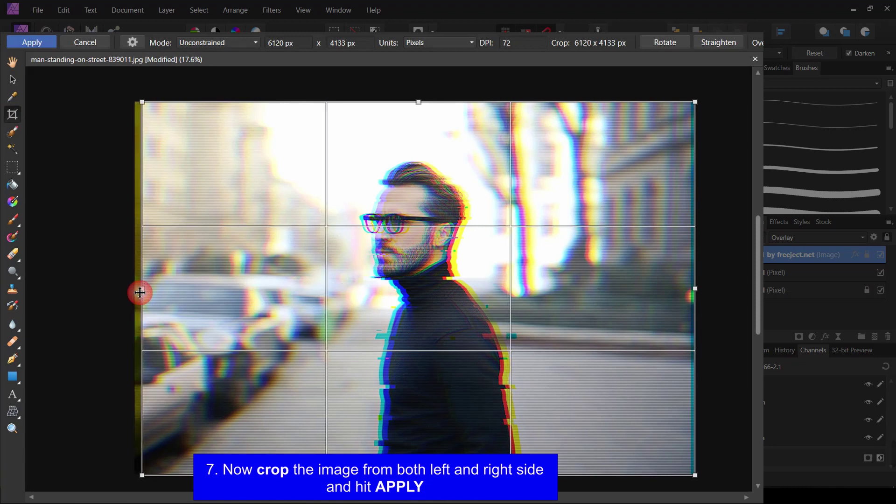
left_click_drag(690, 290, 686, 292)
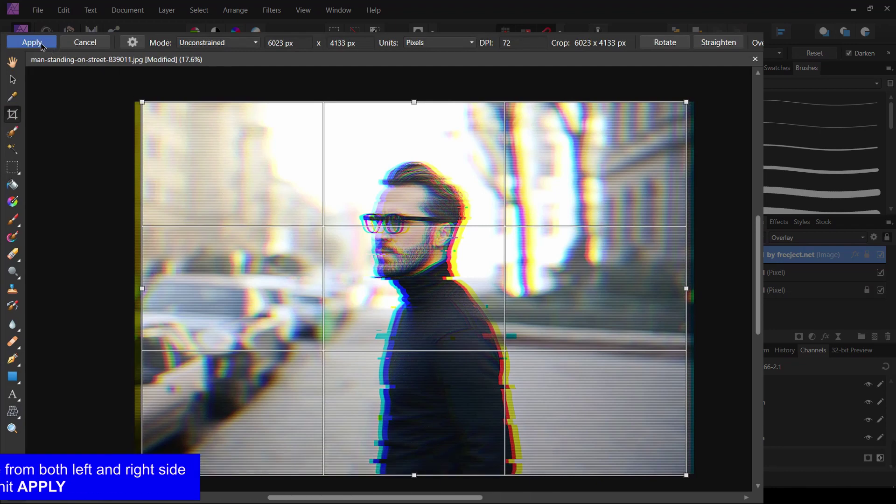